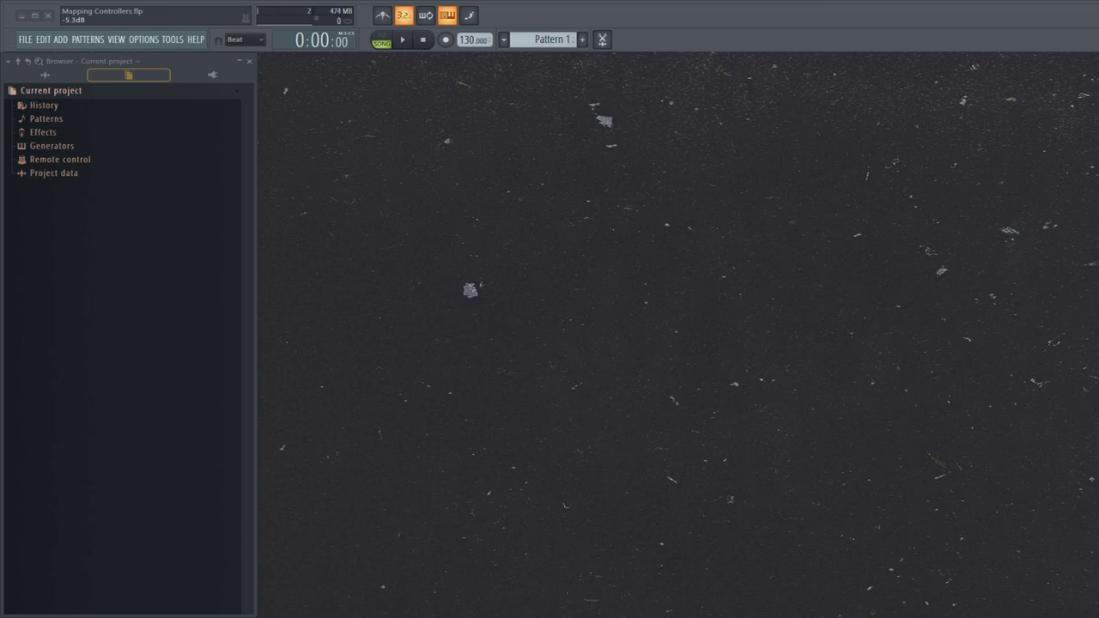
- Enable the Oxygen 61 as a MIDI input device with the M-Audio Oxygen 49/61 controller type
key(F11)
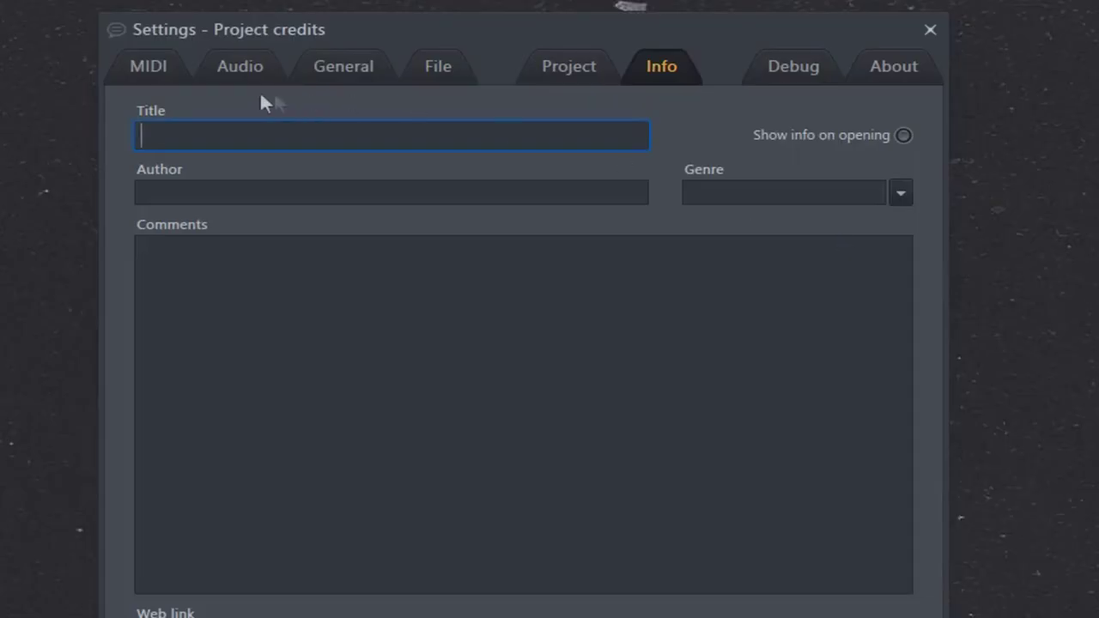
click(159, 72)
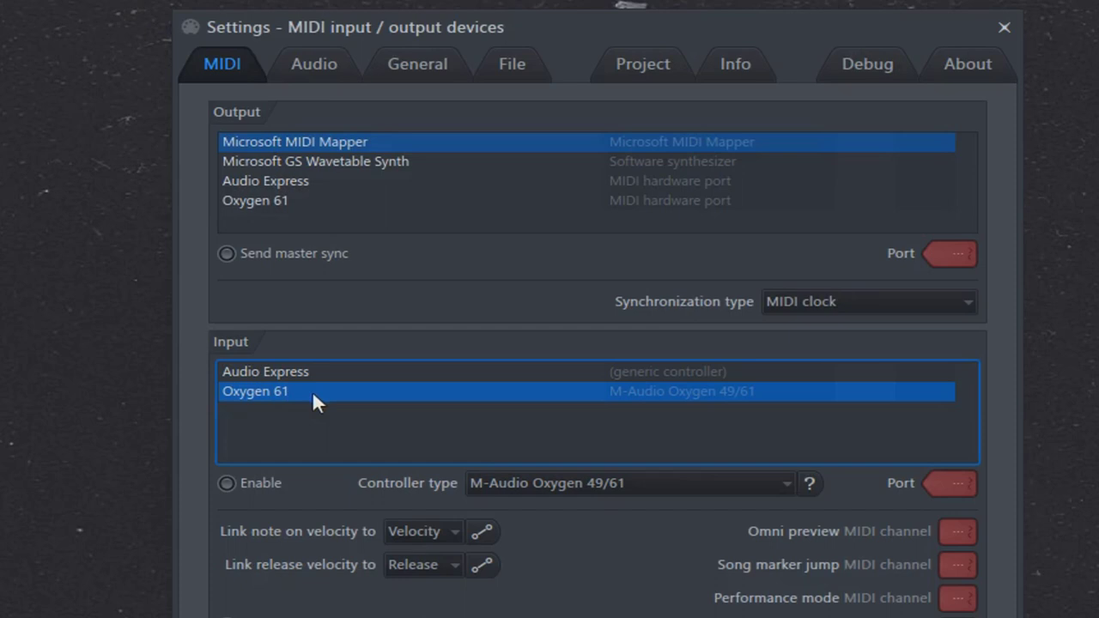
click(228, 484)
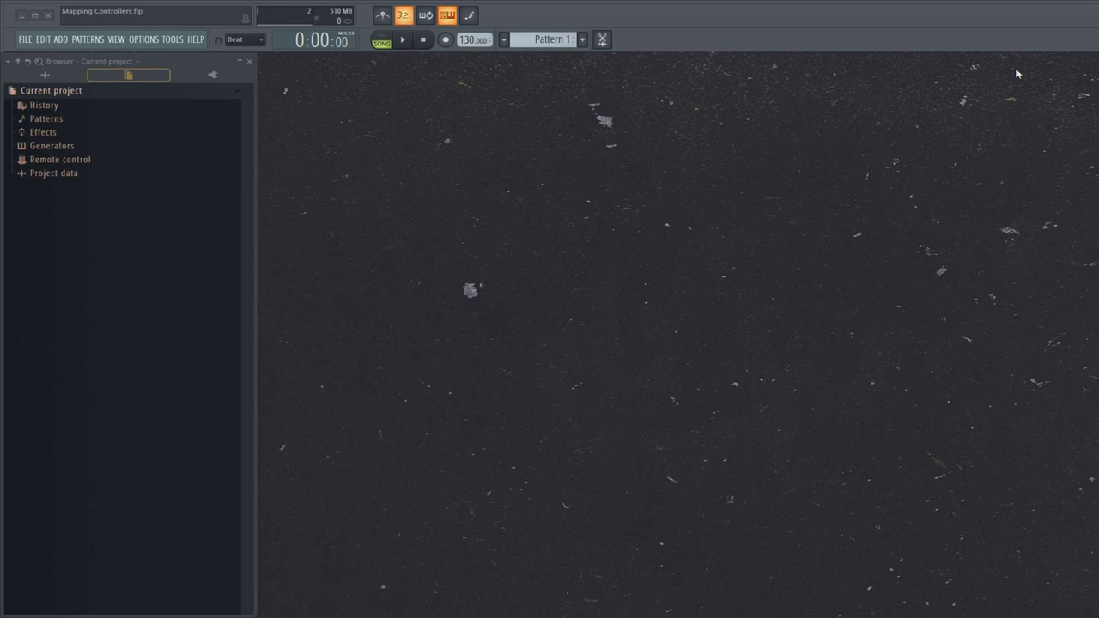
- Toggle the Auto select linked modules option in the general settings and close the settings window
key(F11)
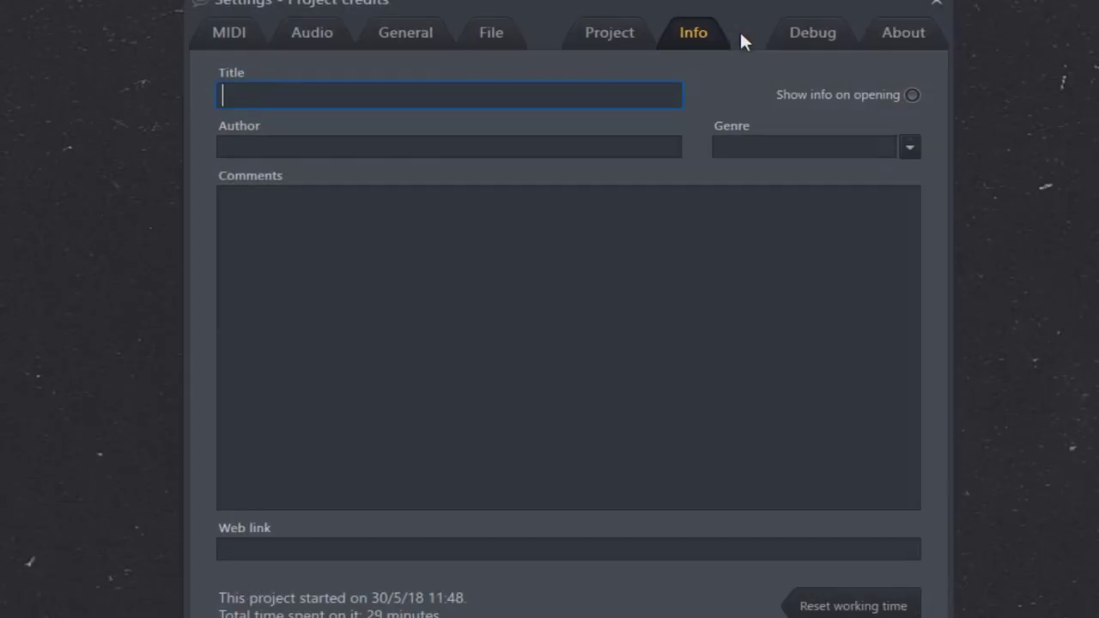
click(427, 40)
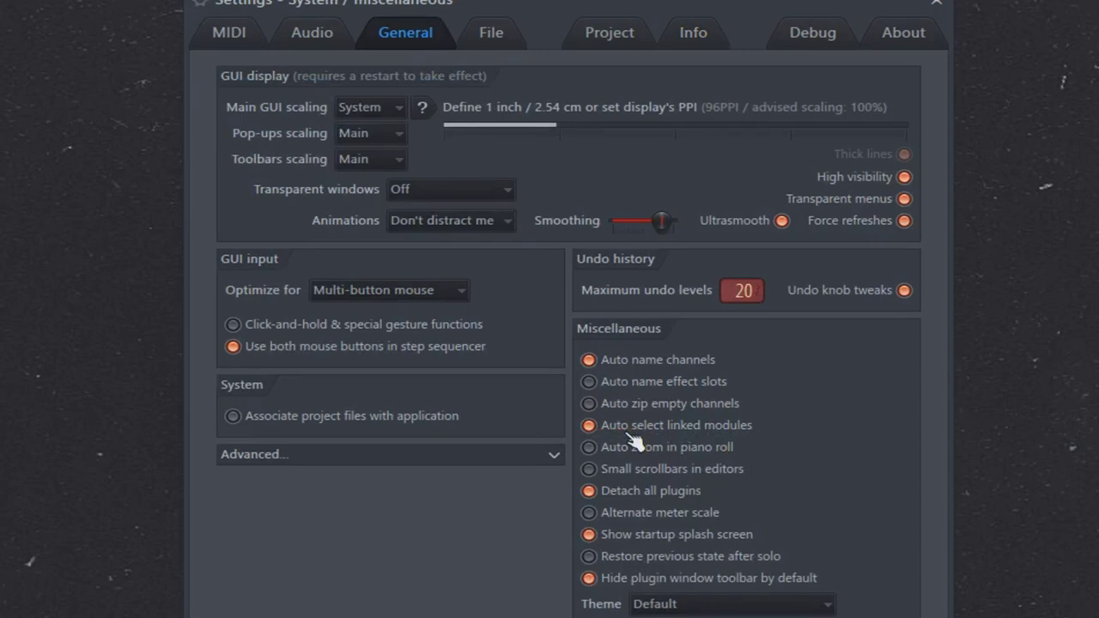
click(591, 427)
click(945, 5)
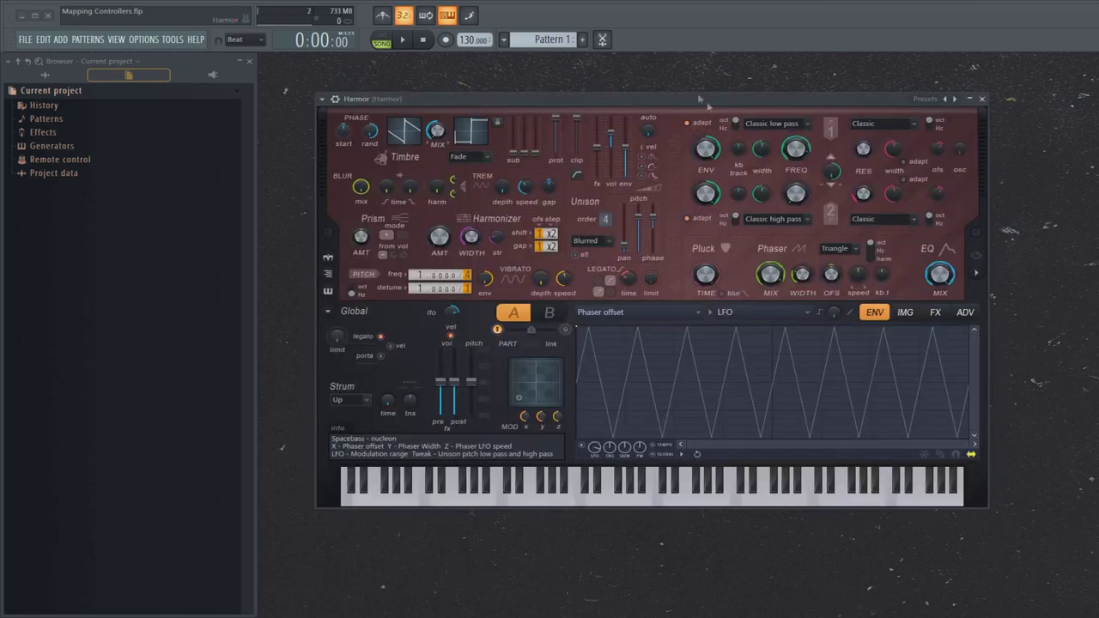
- Tweak Harmor's filter 1 frequency knob and link it to a MIDI controller
drag(807, 99, 826, 93)
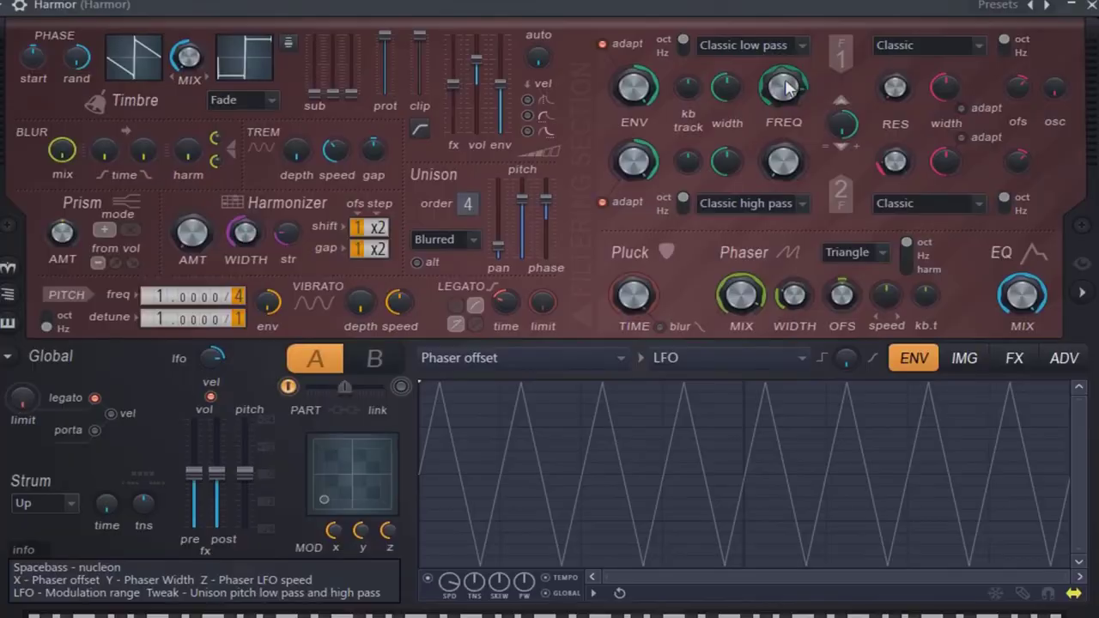
drag(814, 143, 815, 163)
drag(783, 83, 783, 85)
right_click(783, 86)
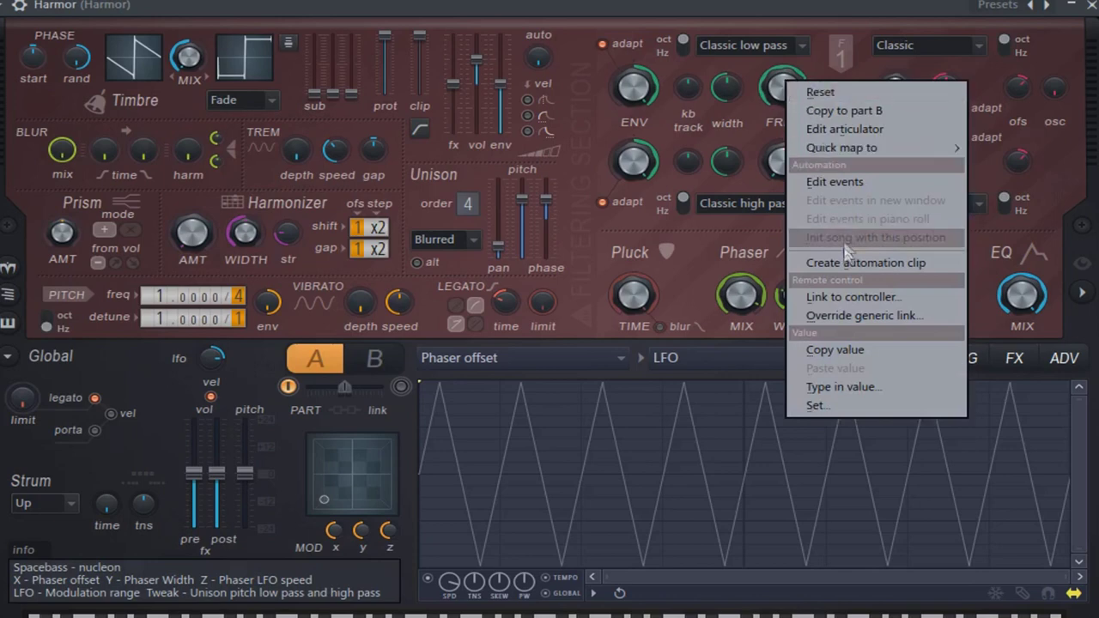
click(850, 297)
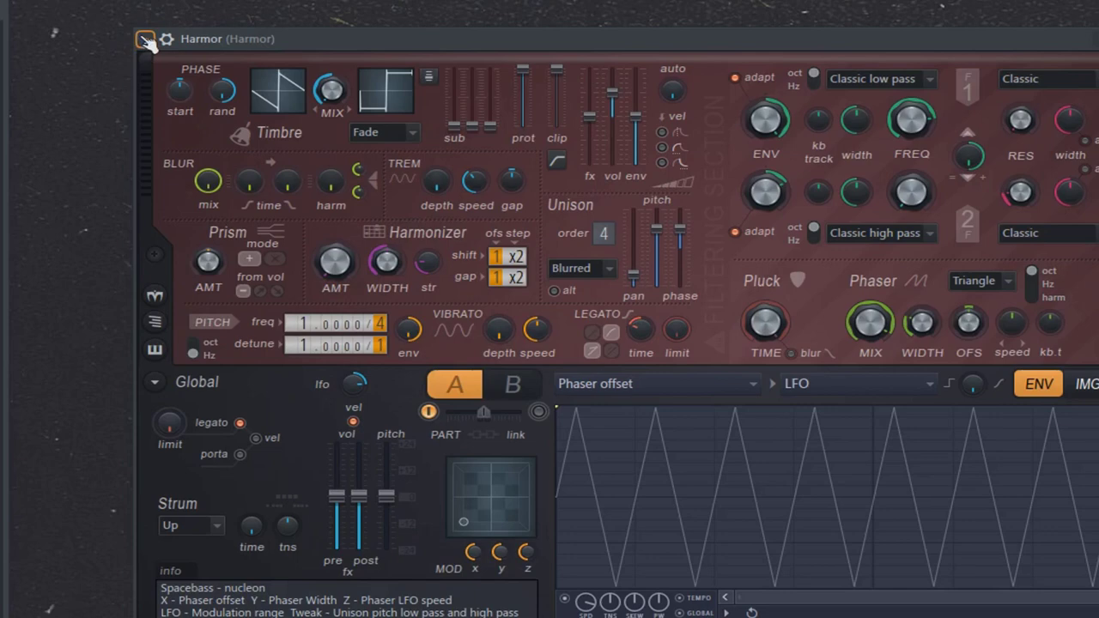
- Browse Harmor's full parameter list in the project browser and look through the filter, phaser and image parameters
click(146, 39)
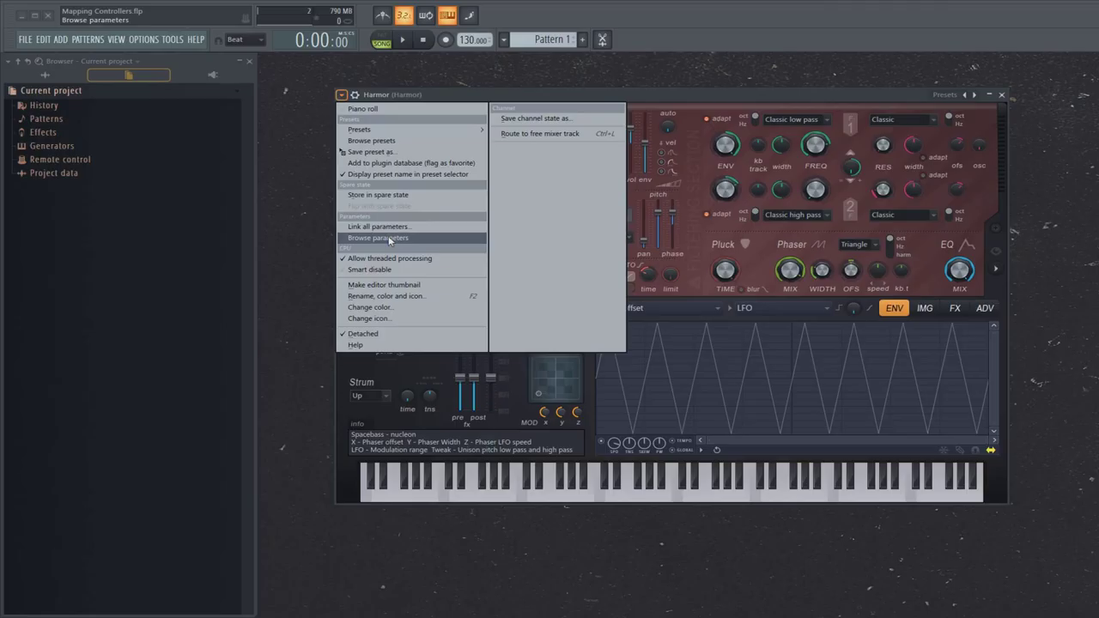
click(389, 238)
scroll(149, 233, down, 5)
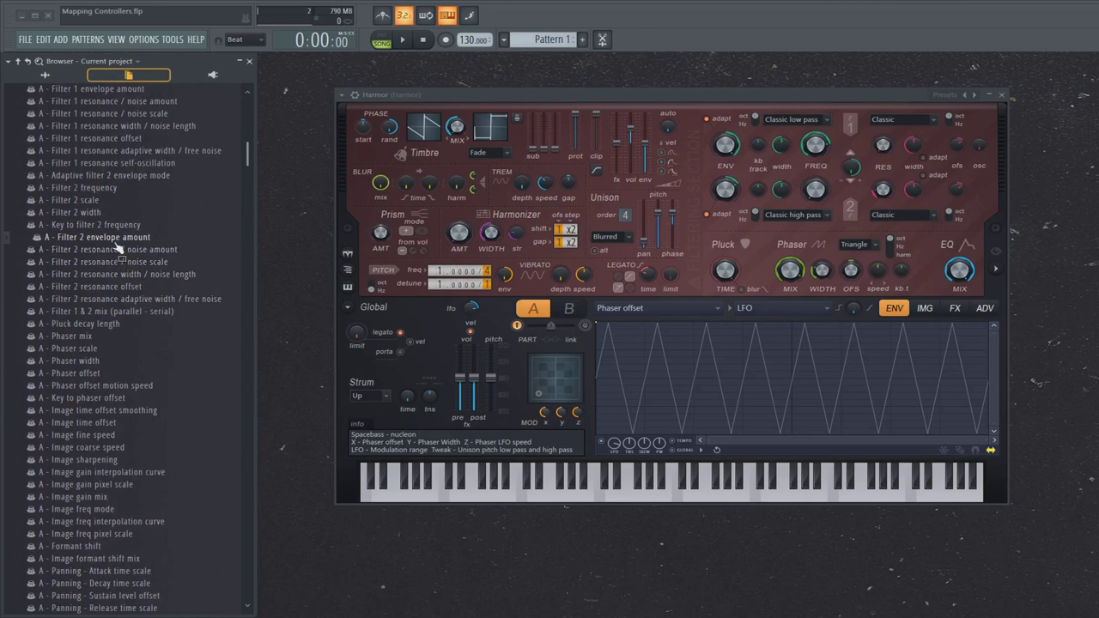
drag(116, 244, 104, 246)
drag(249, 161, 252, 115)
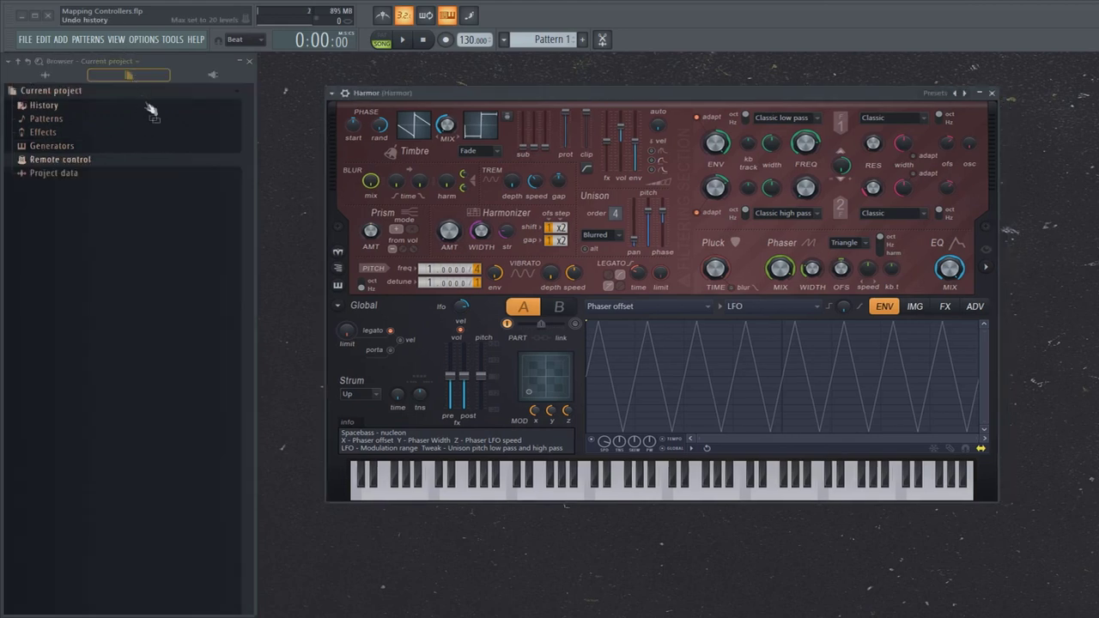
- Examine the project's existing controller links under Remote control in the current project browser
click(133, 77)
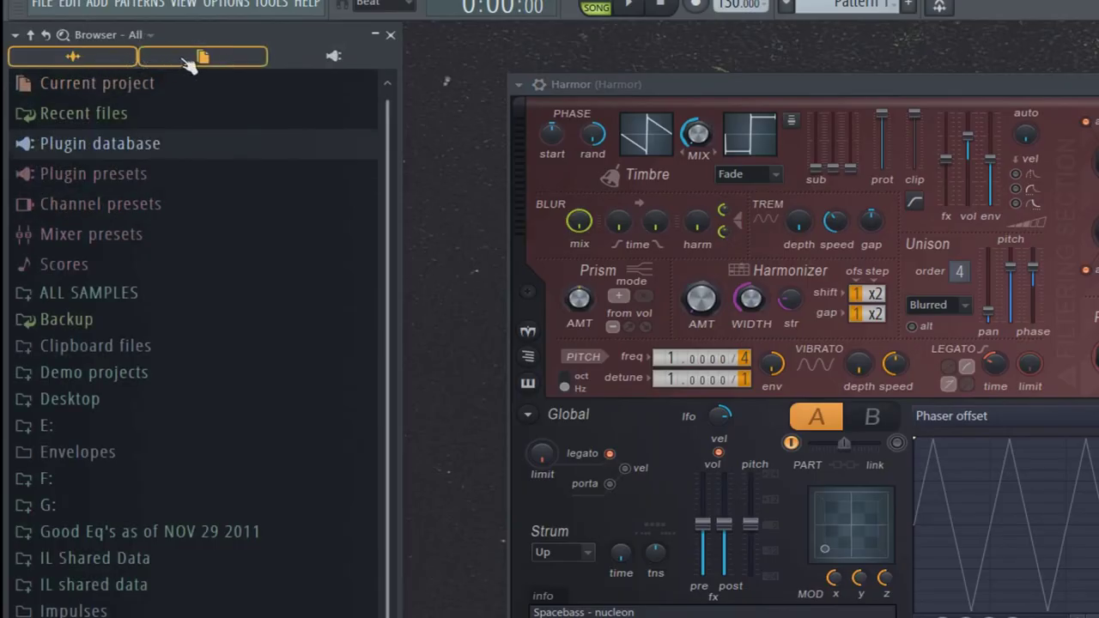
click(143, 79)
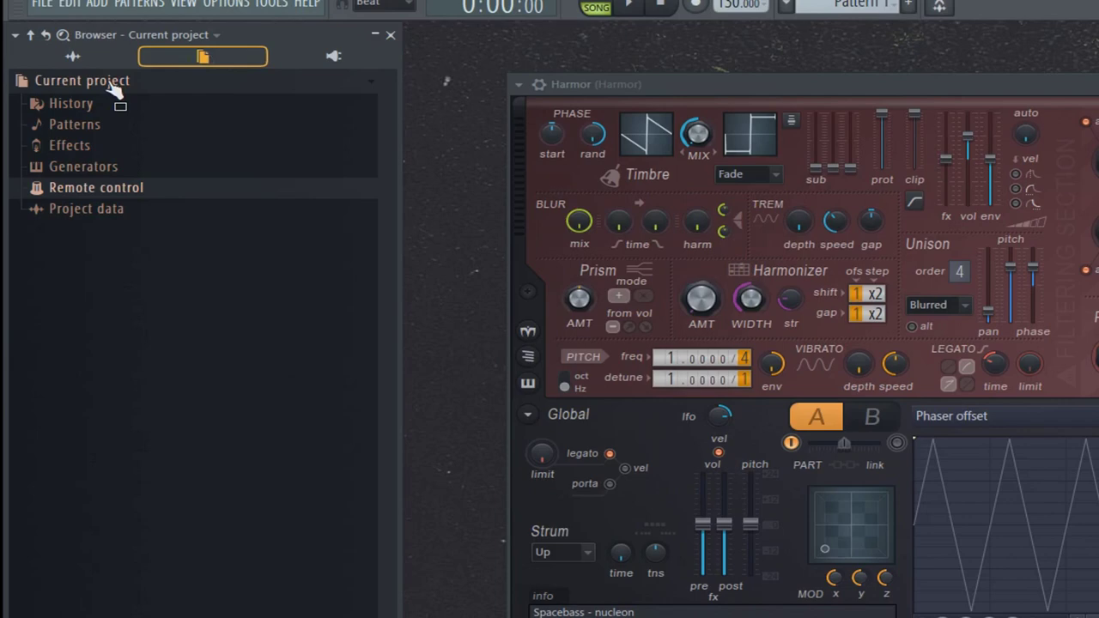
drag(116, 89, 96, 211)
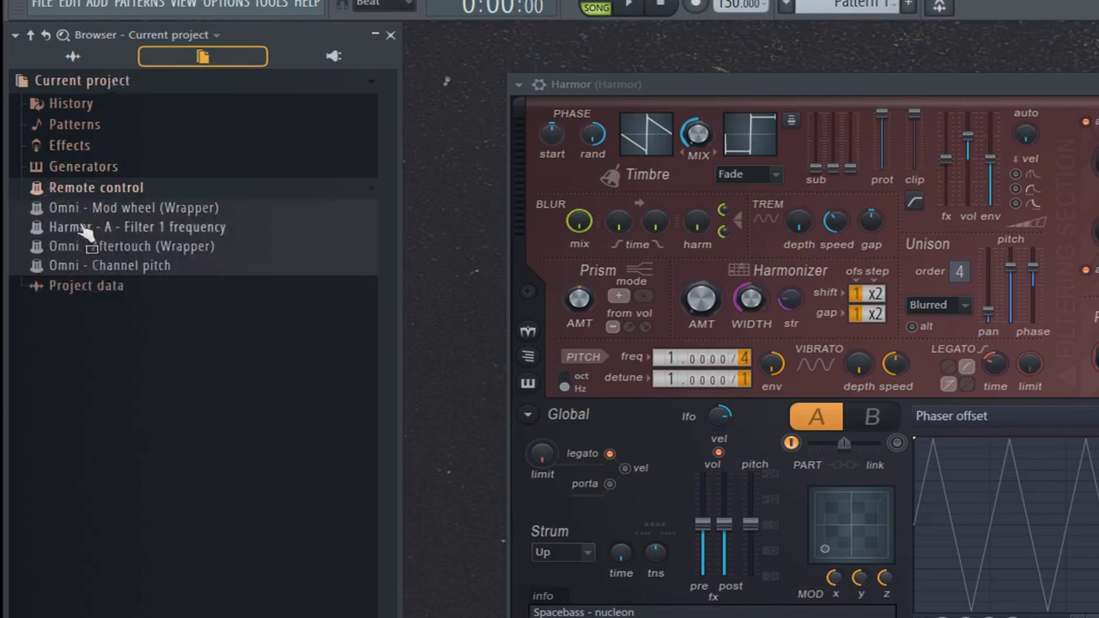
drag(82, 225, 95, 265)
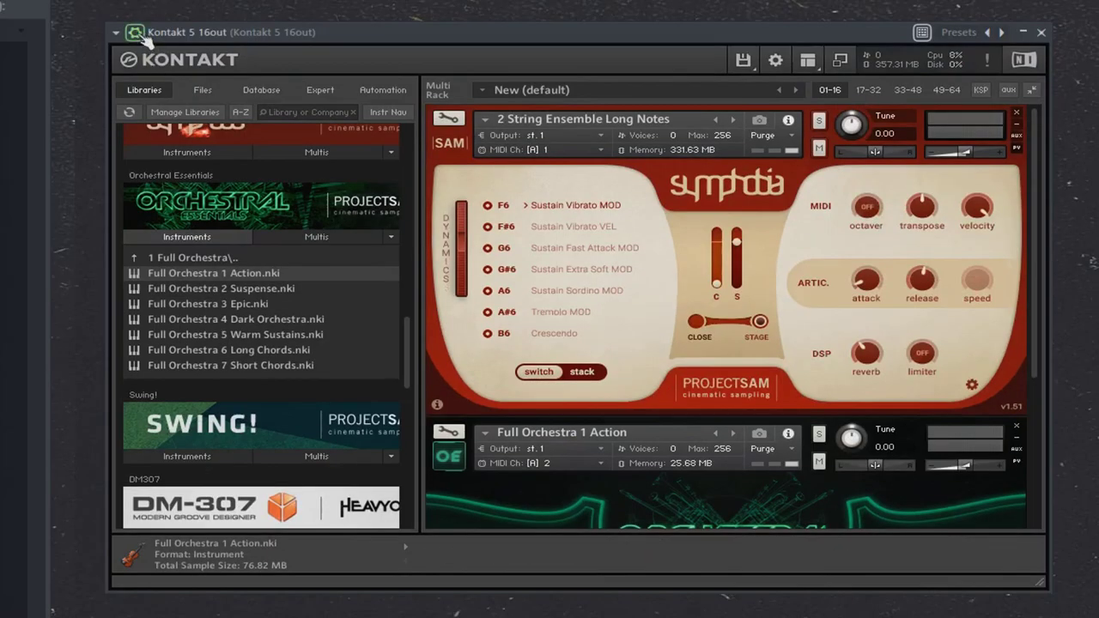
- Set Kontakt's MIDI input port to 9 in its wrapper settings and return to the plugin editor
click(137, 34)
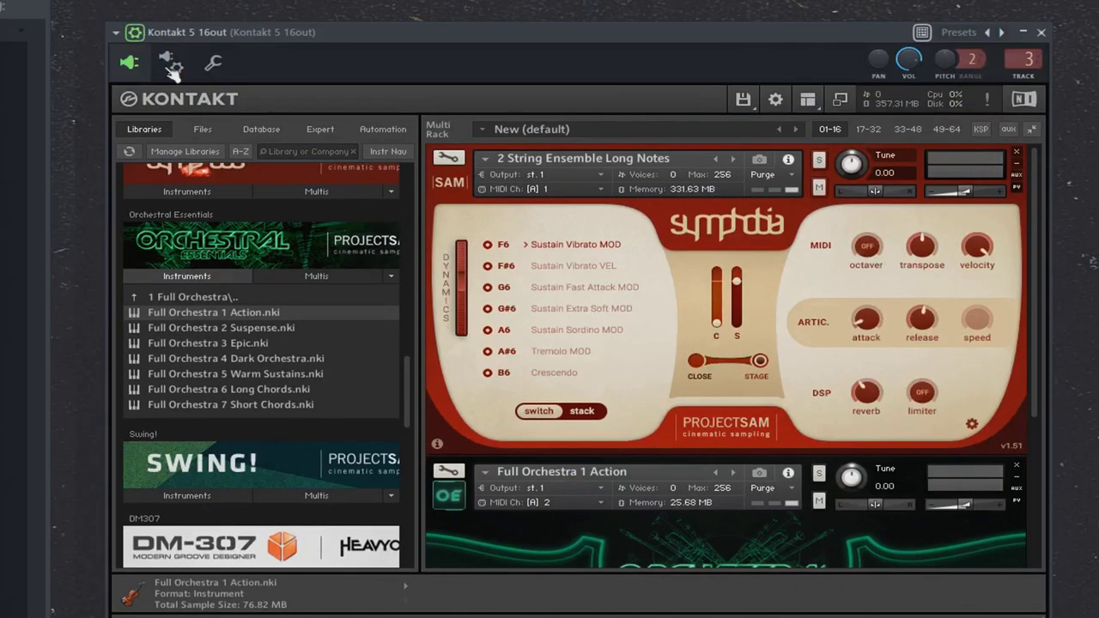
click(170, 66)
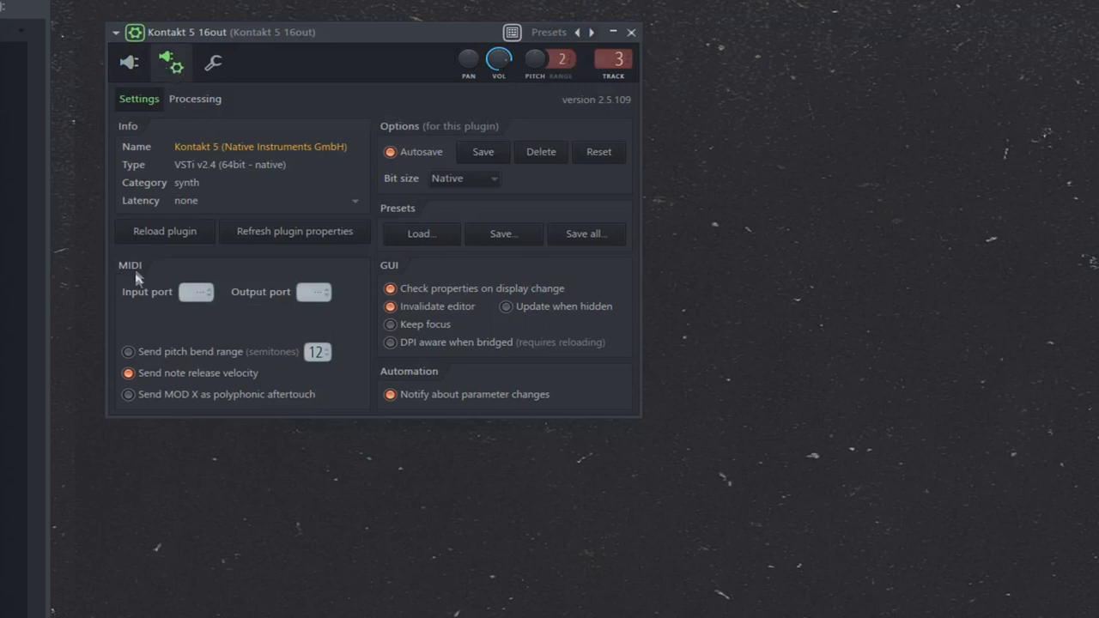
drag(187, 288, 186, 261)
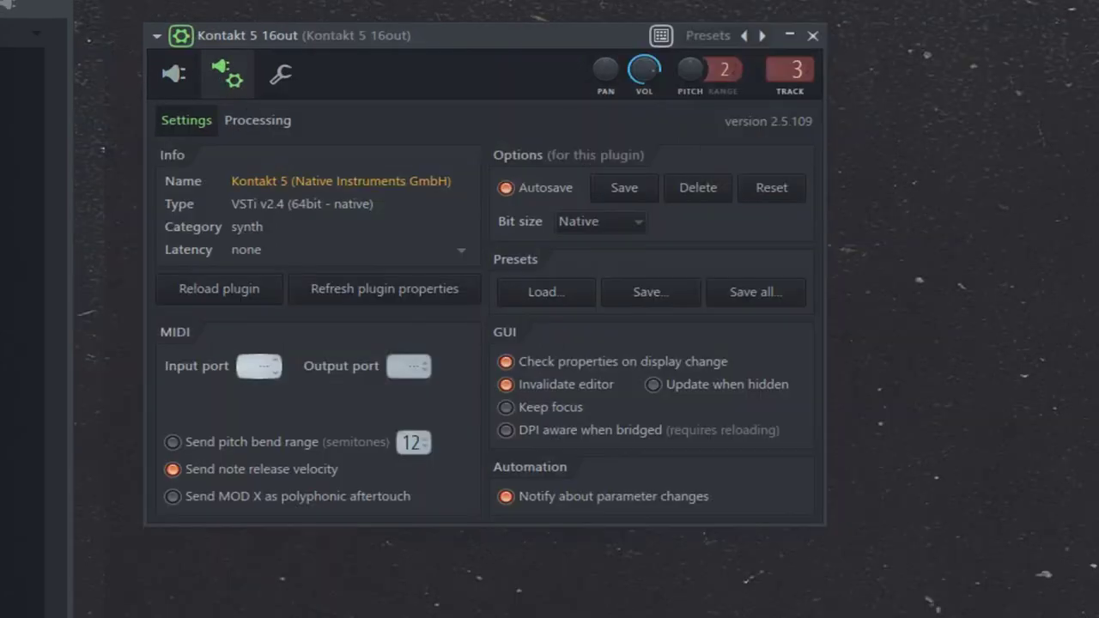
mouse_move(261, 365)
mouse_down()
mouse_move(260, 349)
mouse_move(260, 362)
mouse_up()
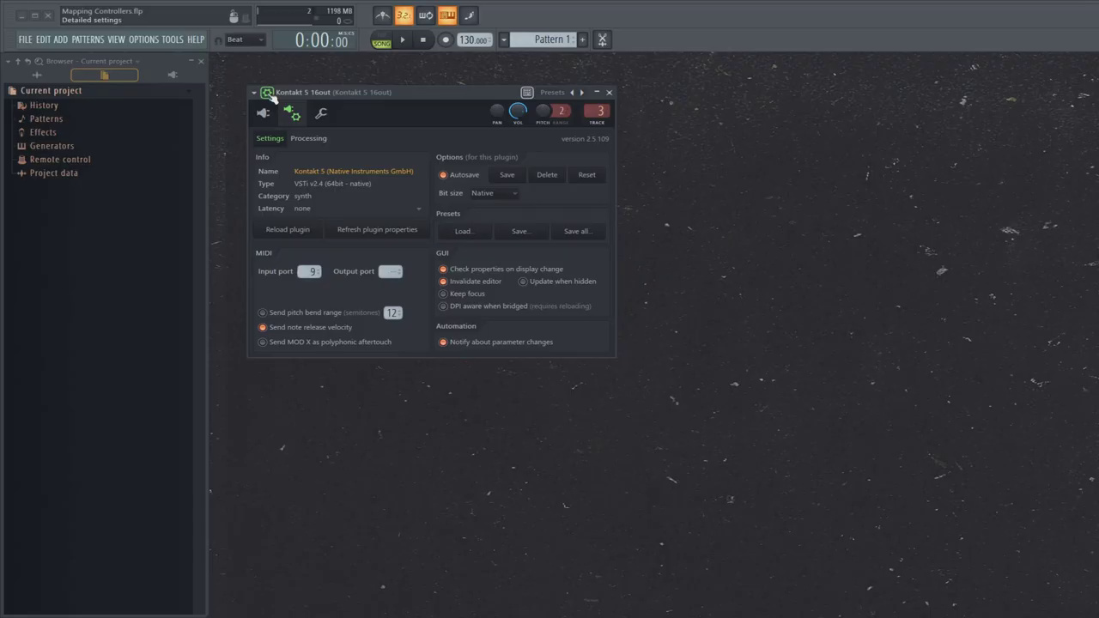
click(266, 114)
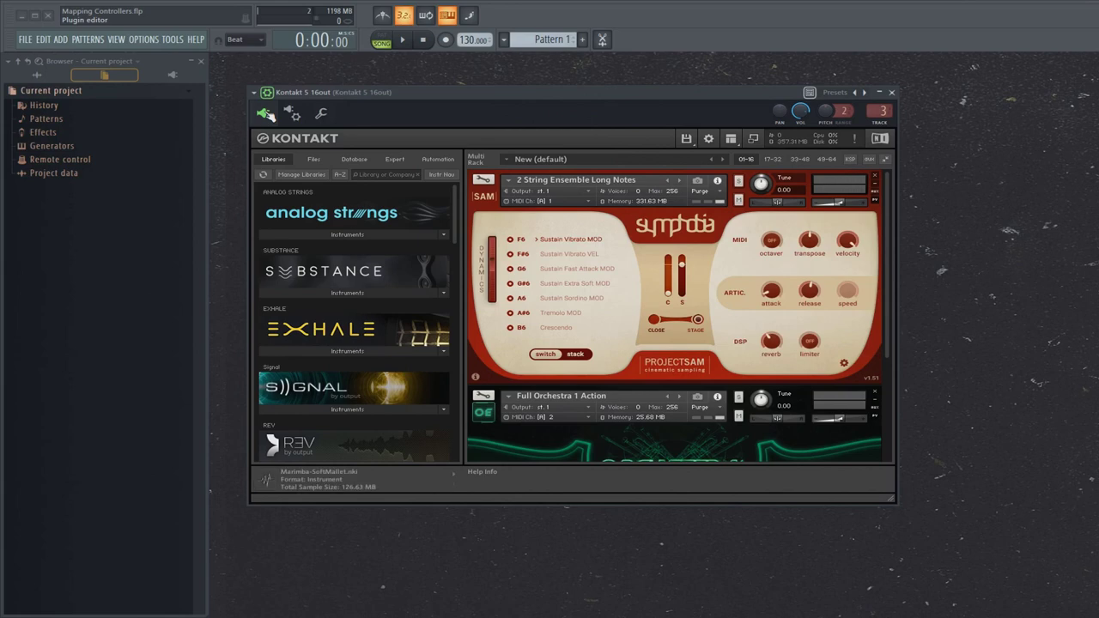
- Set the MIDI Out channel's port to 9 and arrange its window beside Kontakt
drag(466, 96, 510, 92)
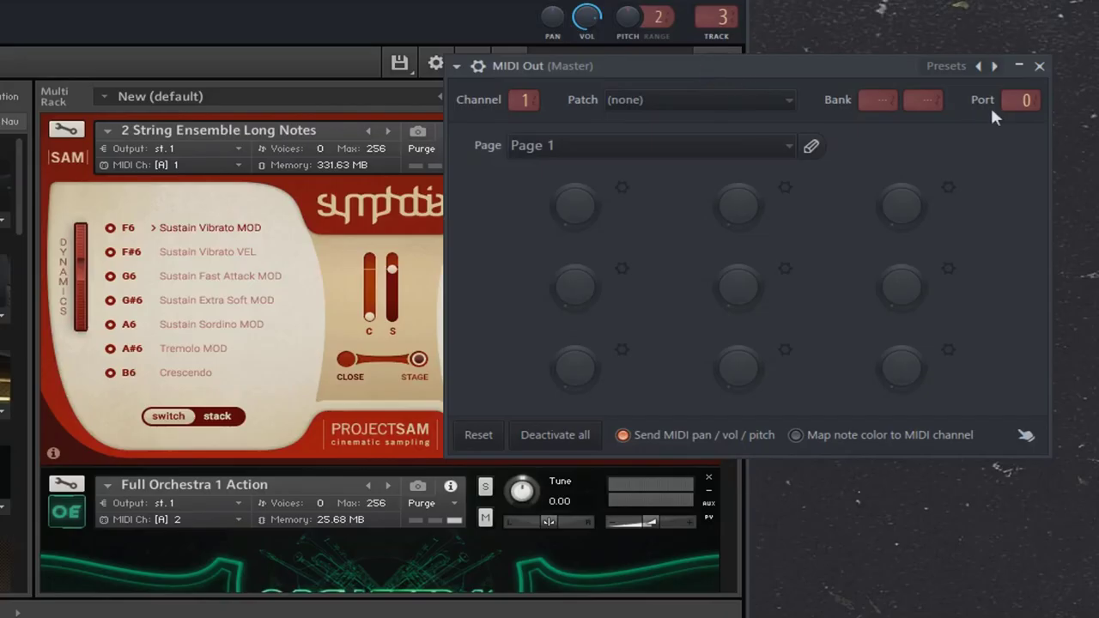
drag(1016, 101, 1023, 78)
drag(777, 73, 799, 196)
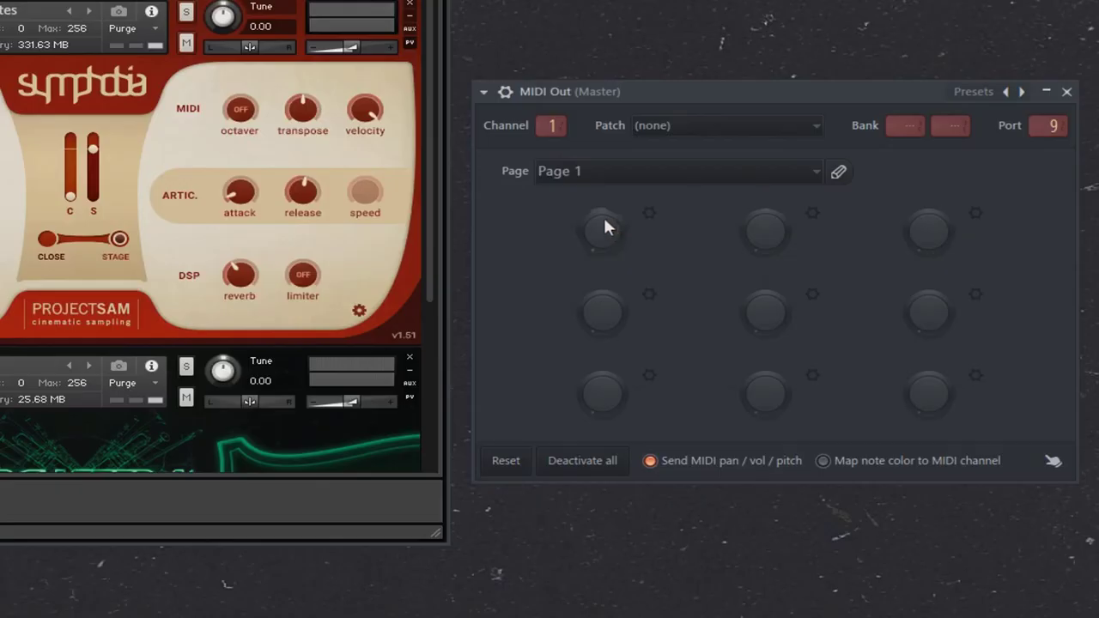
- Try to configure the first MIDI Out knob with the full name Attack
right_click(606, 226)
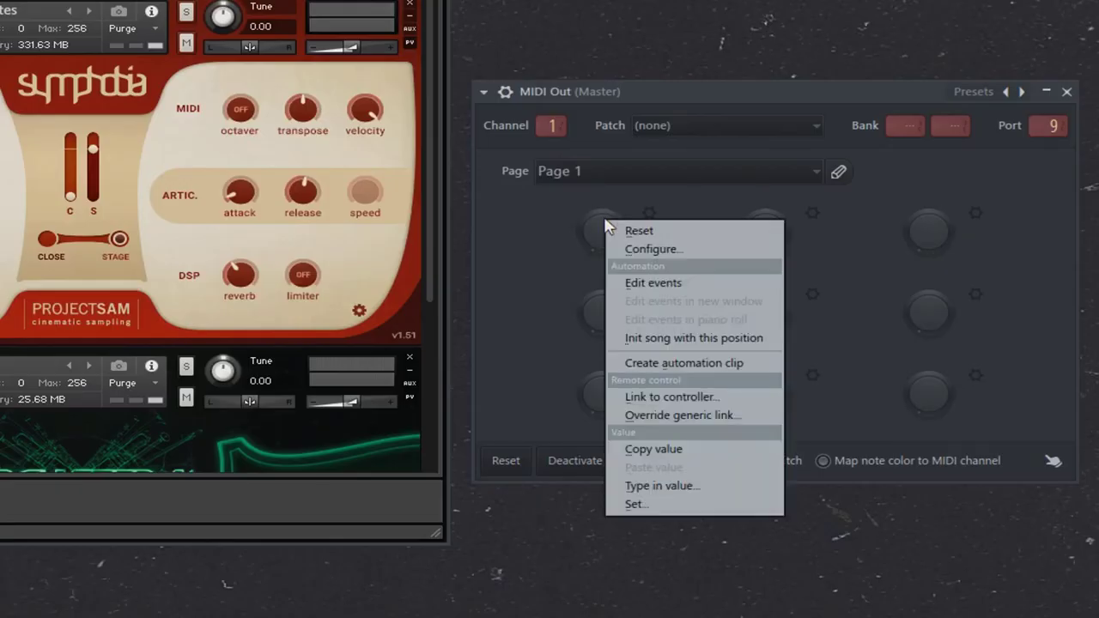
click(653, 249)
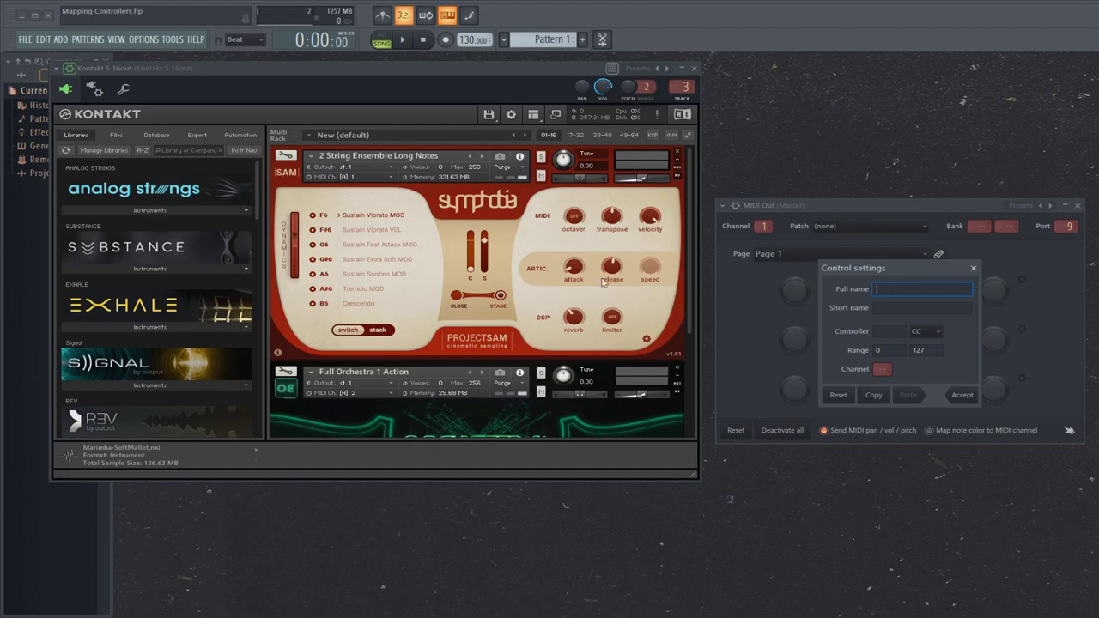
text(Attack)
click(893, 331)
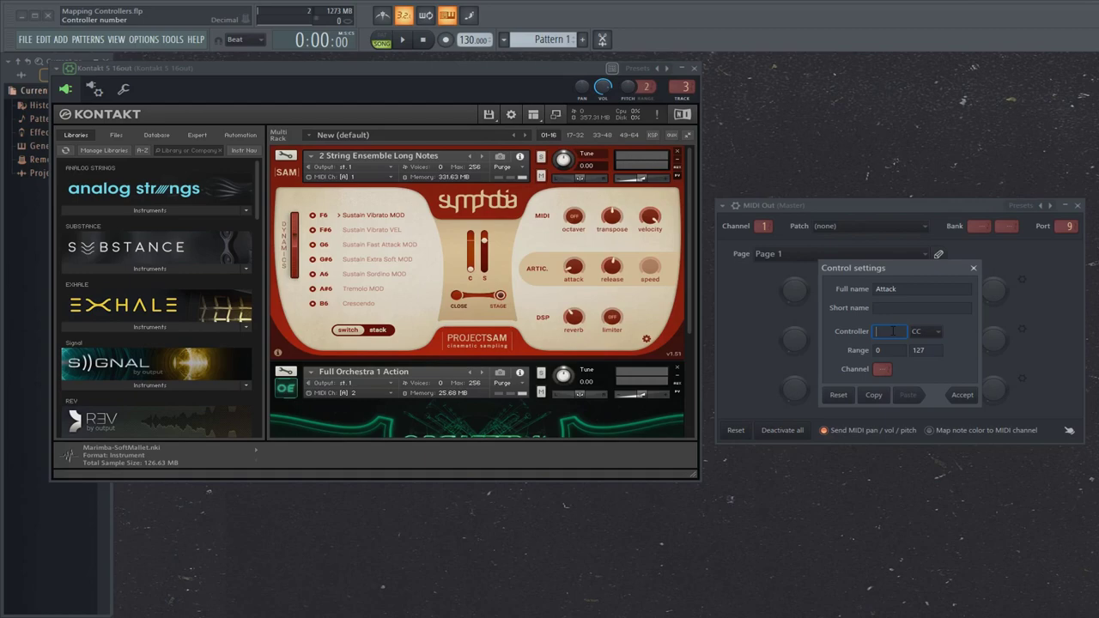
key(Return)
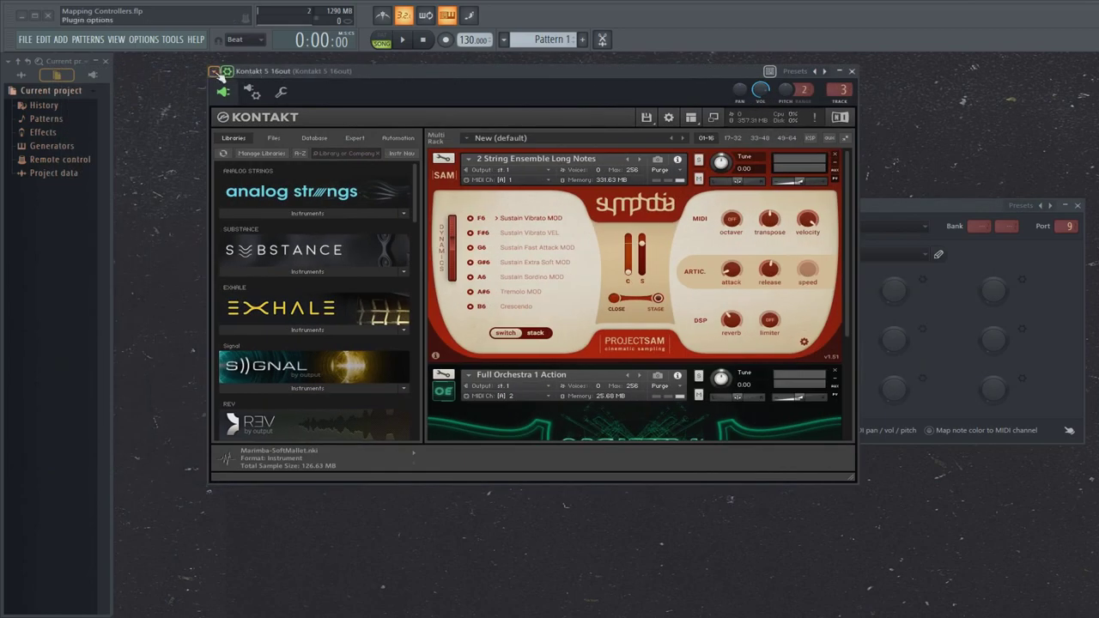
- Show Kontakt's parameters in the project browser and widen the browser so their names are readable
click(216, 73)
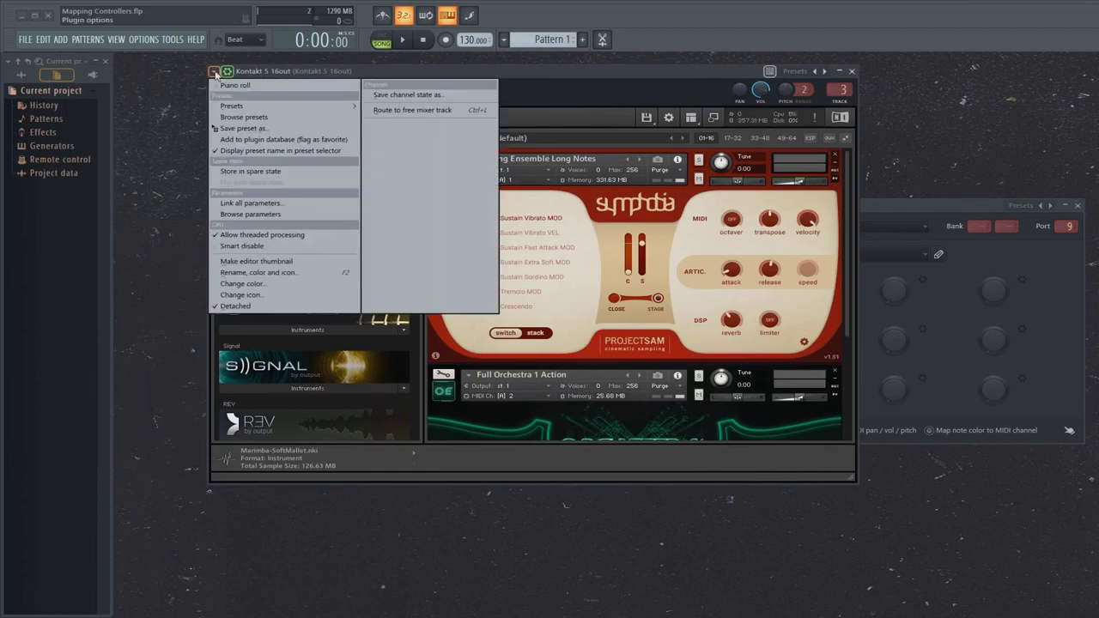
click(256, 215)
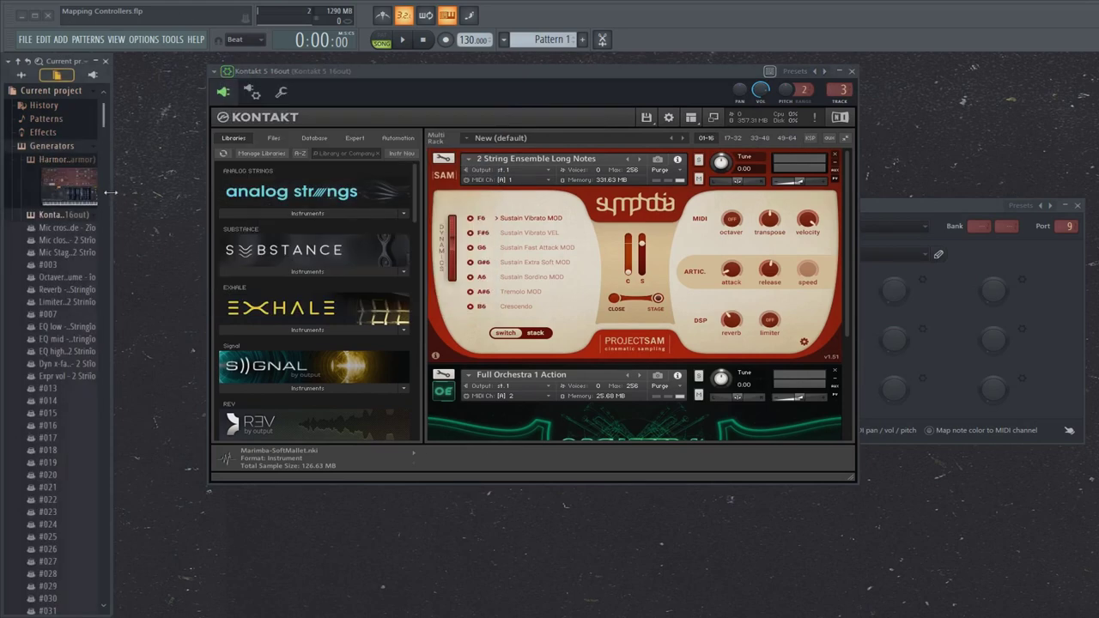
drag(110, 190, 196, 185)
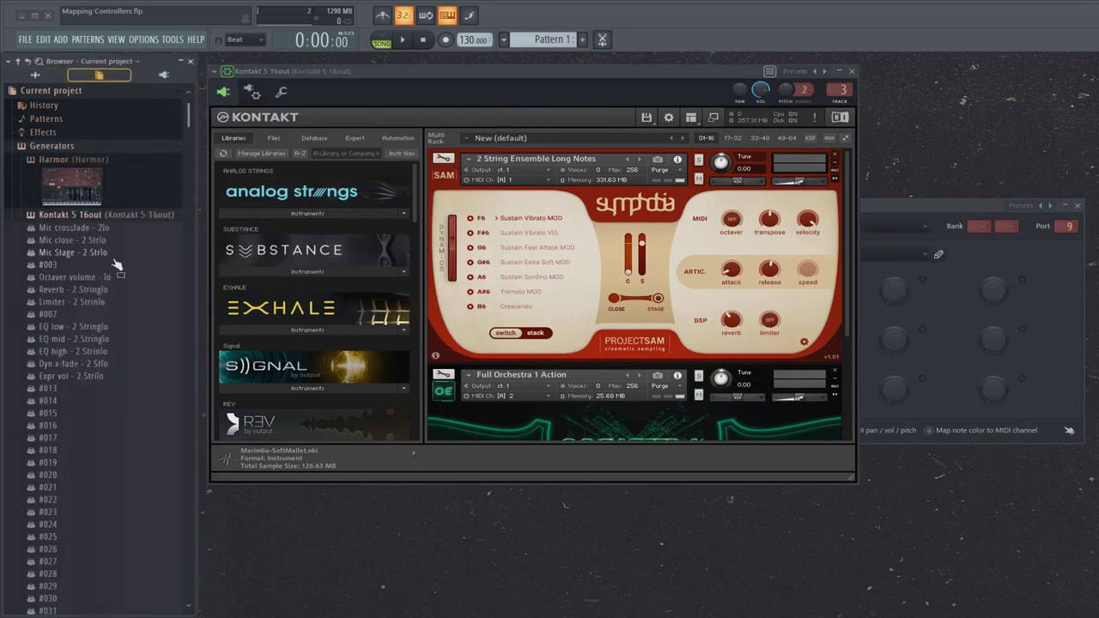
- Look through Kontakt's parameter list for the MIDI CC numbers, including MIDI CC #1 (Modulation wheel)
scroll(104, 294, down, 20)
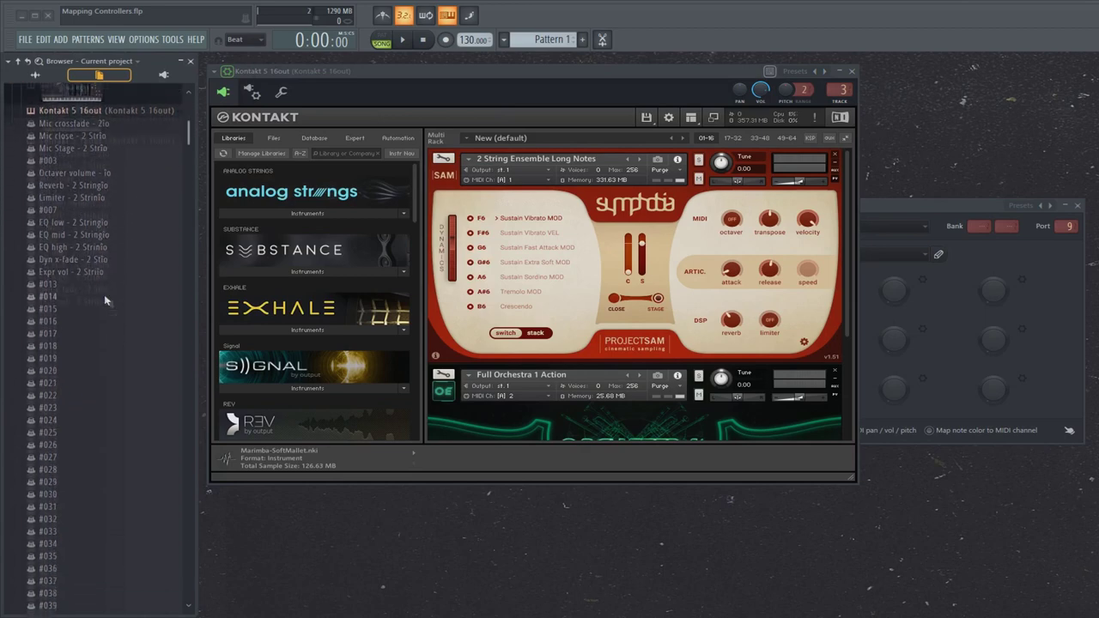
scroll(163, 481, down, 4)
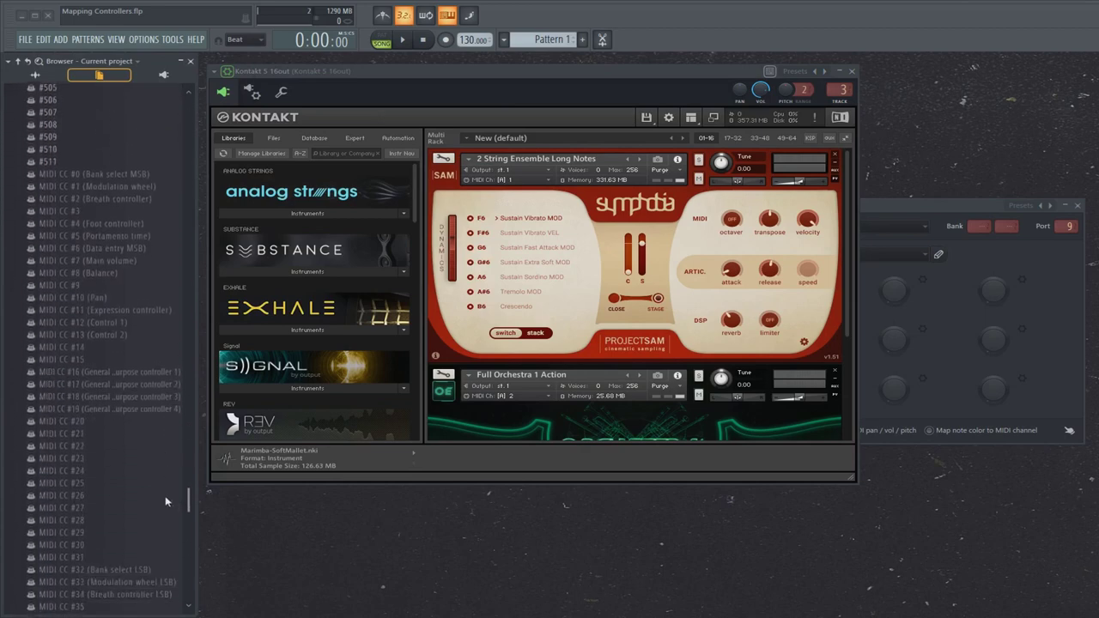
scroll(178, 189, up, 1)
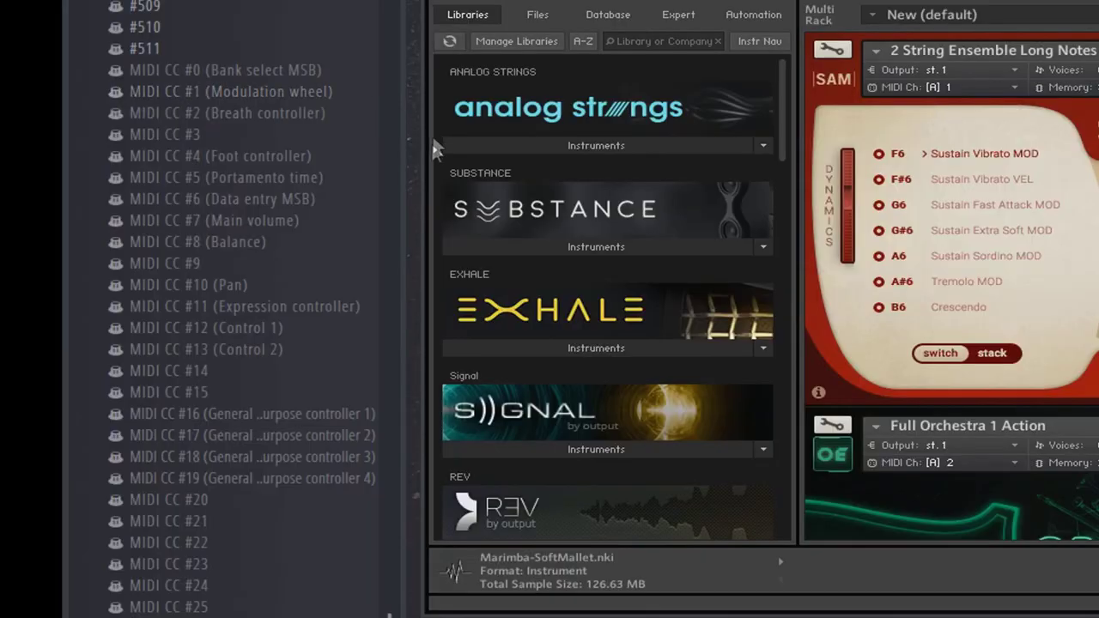
drag(269, 103, 365, 102)
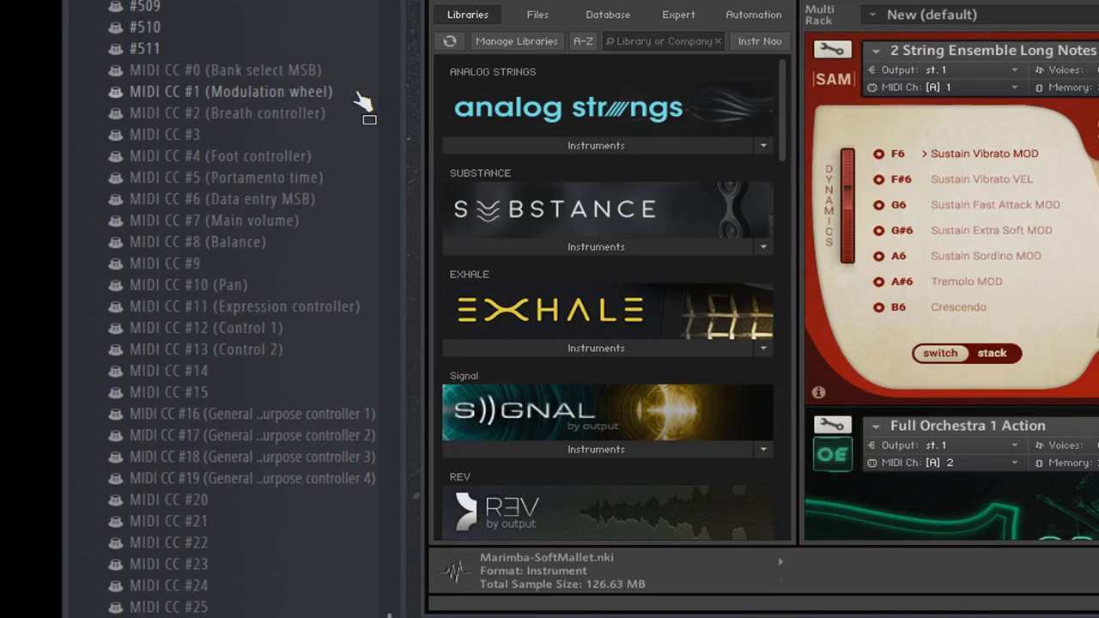
drag(359, 96, 351, 91)
scroll(207, 499, down, 2)
scroll(208, 507, down, 5)
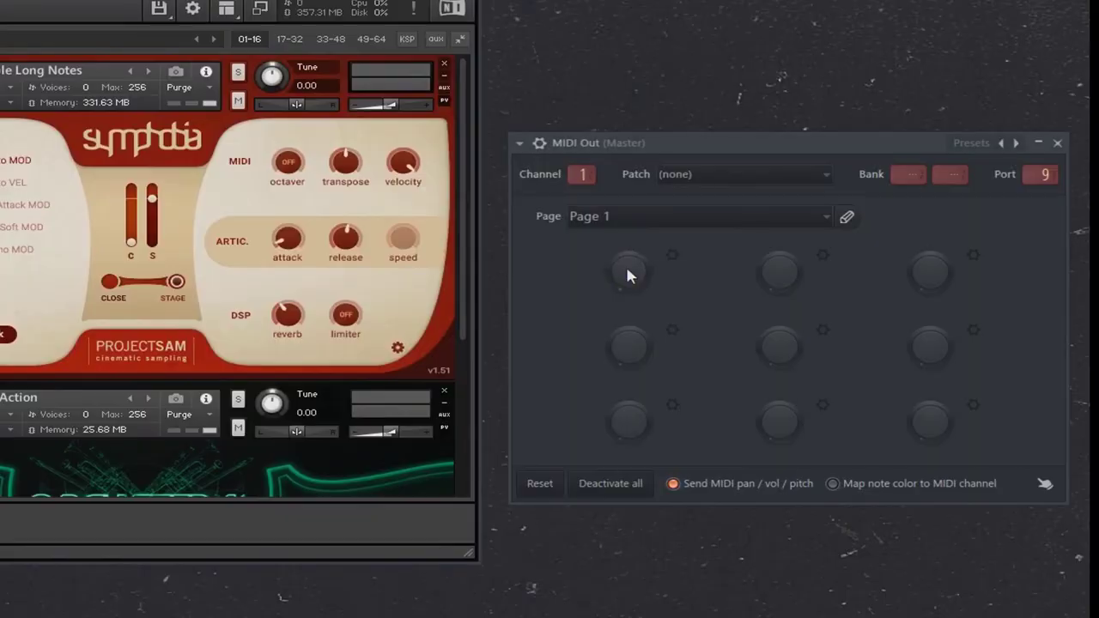
- Configure the first MIDI Out knob with the full name Attack, controller CC 20 and an assigned MIDI channel
right_click(627, 268)
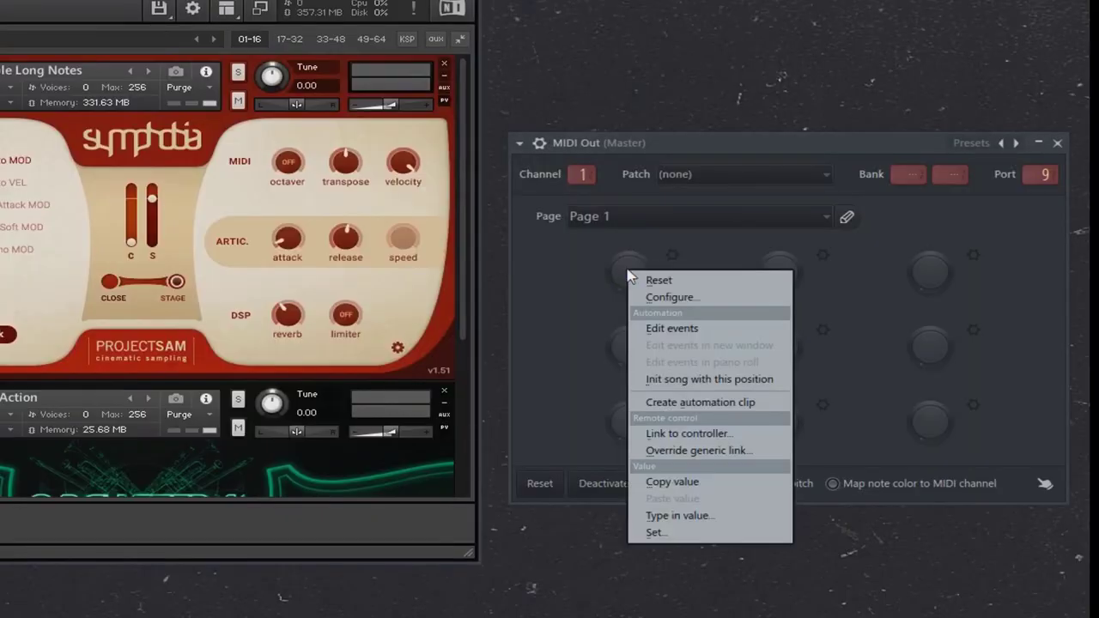
click(664, 298)
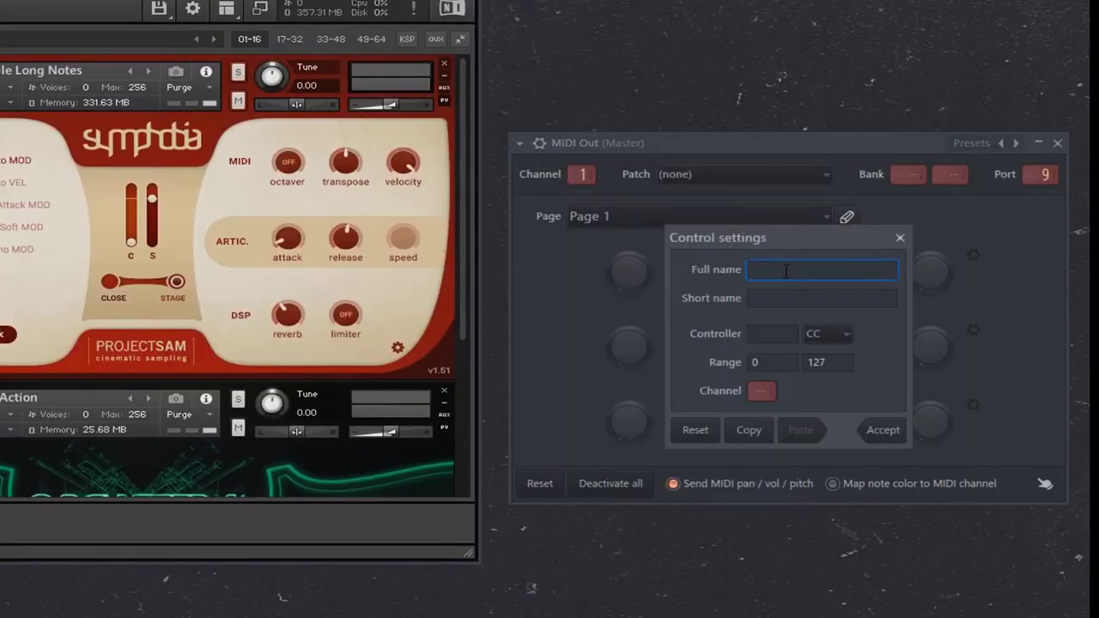
text(Attack)
click(768, 335)
text(20)
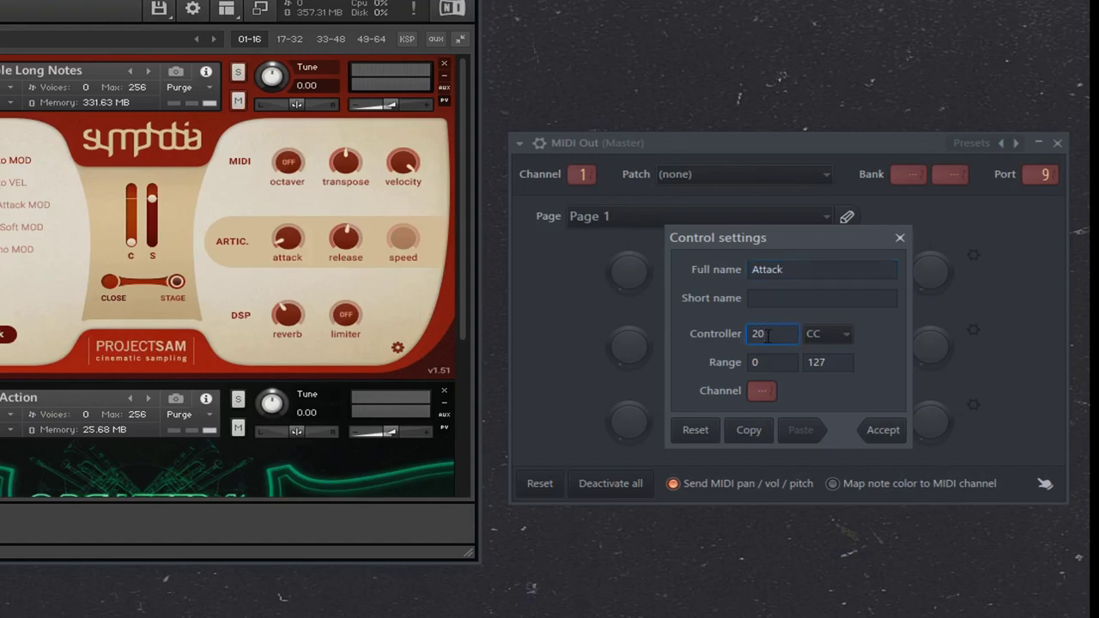
drag(762, 389, 763, 377)
click(884, 432)
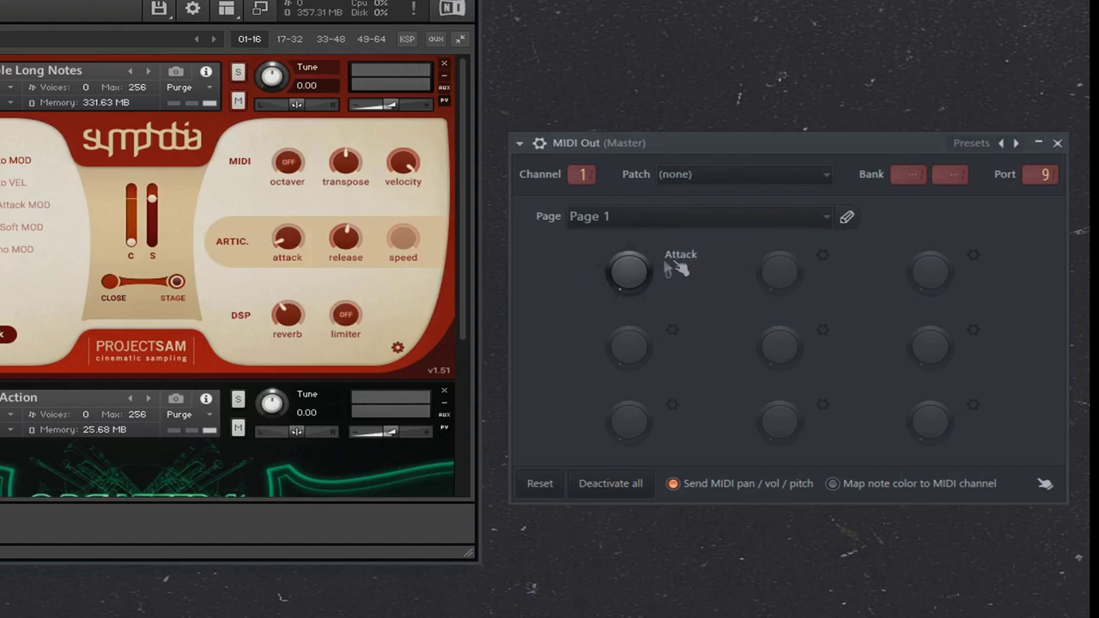
- Map Symphobia's attack knob to the MIDI Out Attack knob with Learn MIDI CC# Automation, and link the Attack knob to a hardware controller
drag(642, 271, 675, 268)
right_click(286, 244)
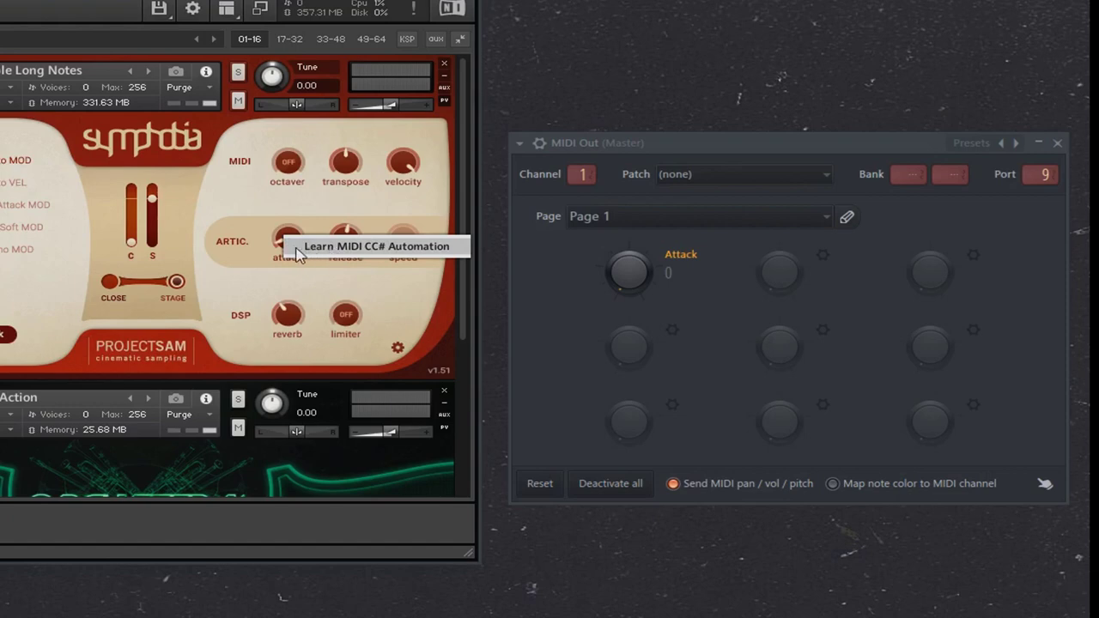
click(343, 249)
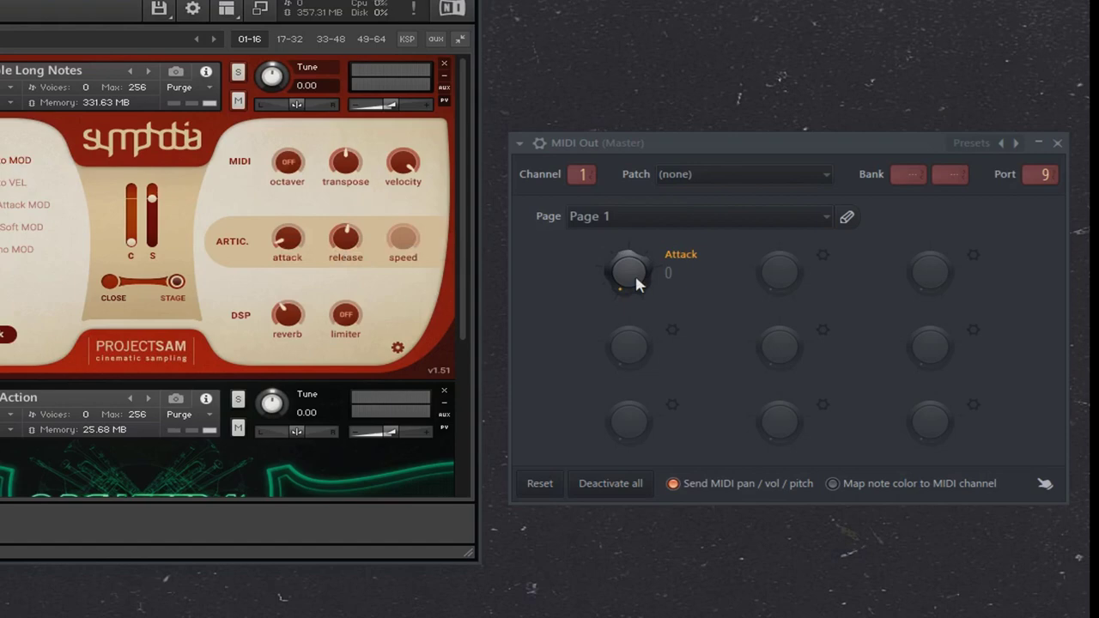
mouse_move(636, 285)
mouse_down()
mouse_move(636, 229)
mouse_move(636, 272)
mouse_move(637, 262)
mouse_move(660, 277)
mouse_move(636, 266)
mouse_up()
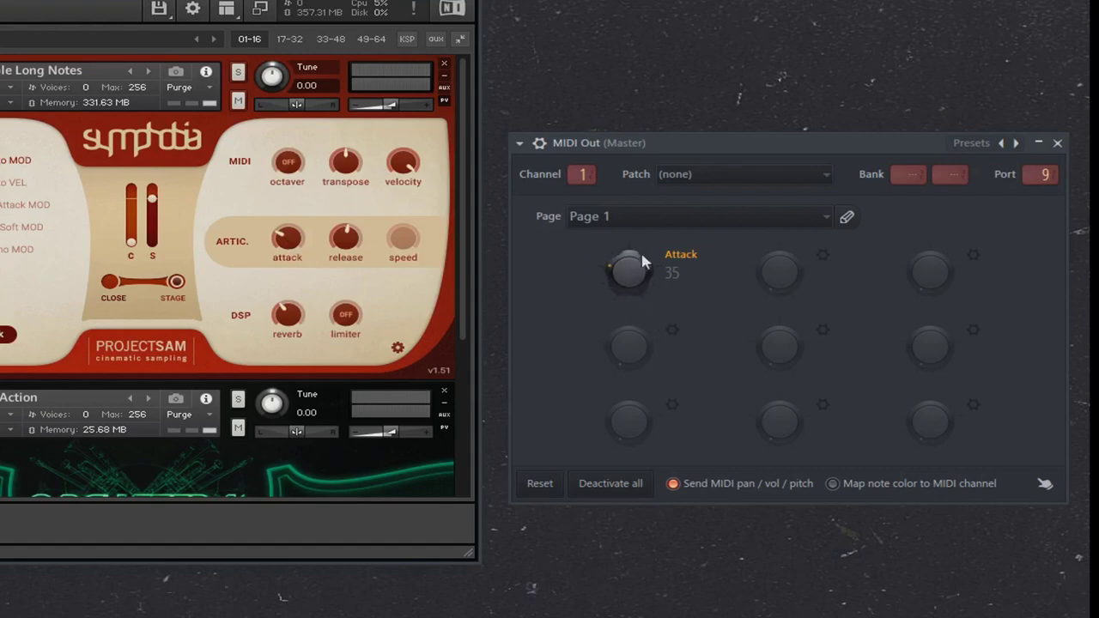
right_click(630, 274)
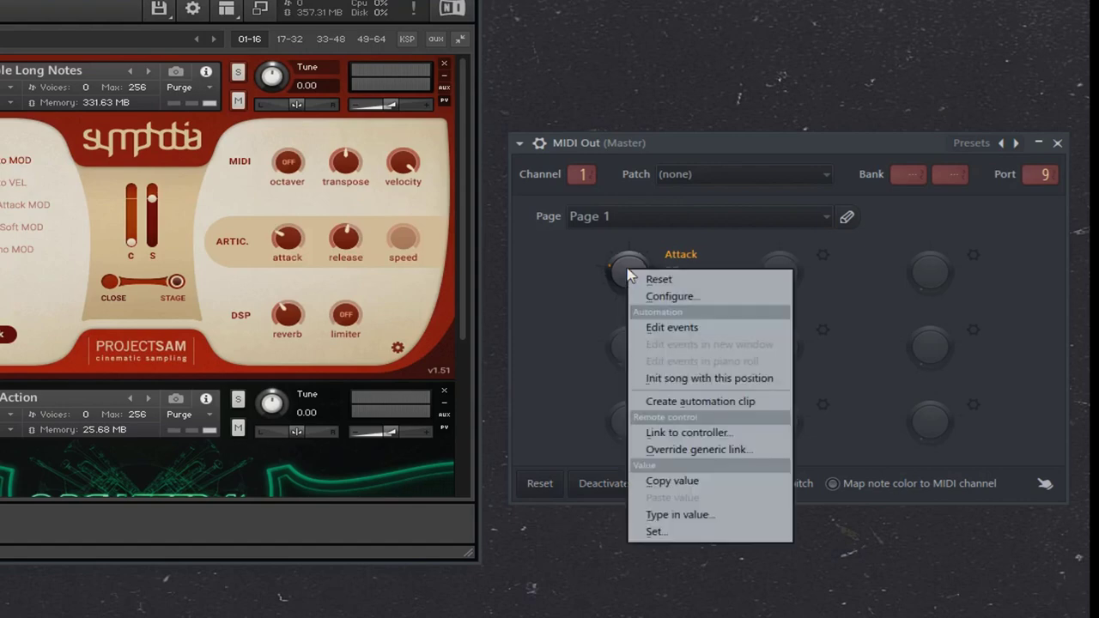
click(696, 432)
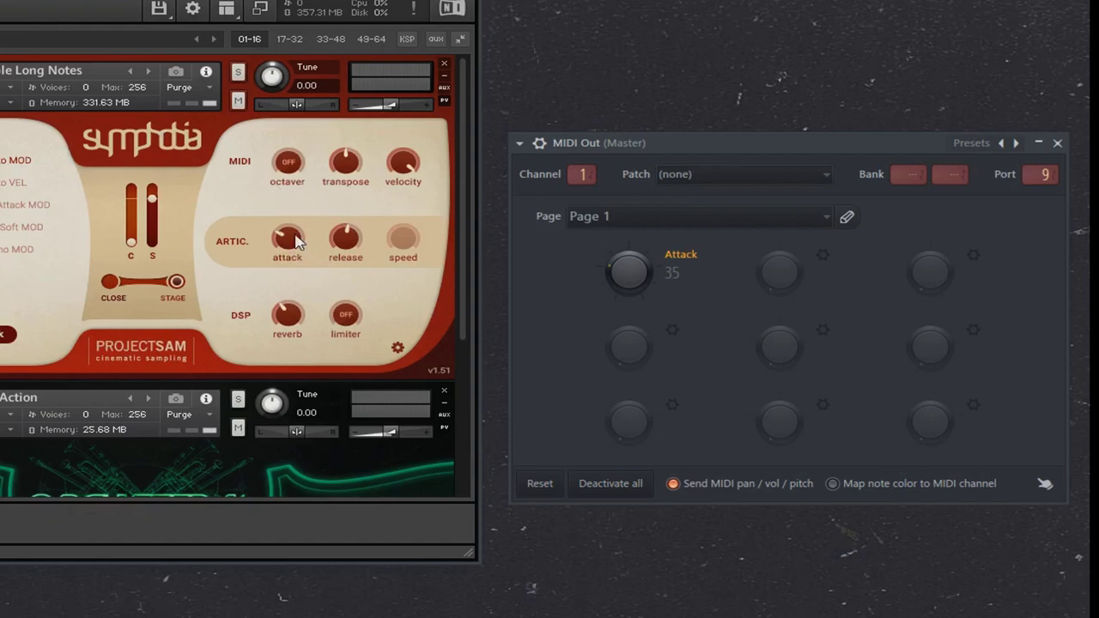
- Configure the second MIDI Out knob with the full name Release, controller CC 21 and an assigned MIDI channel
click(347, 241)
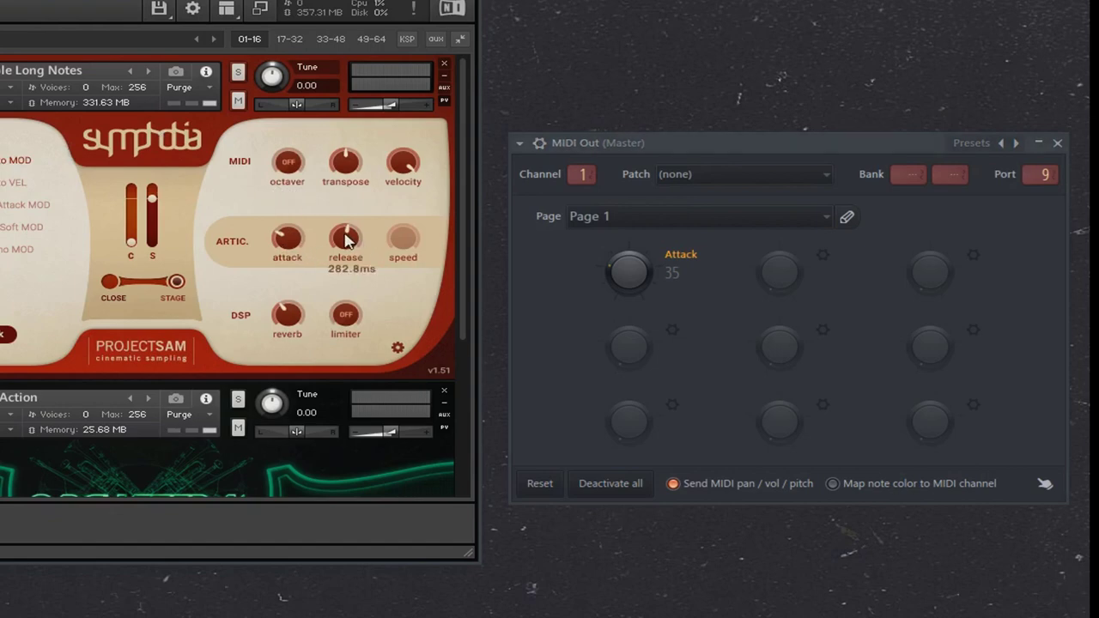
right_click(778, 275)
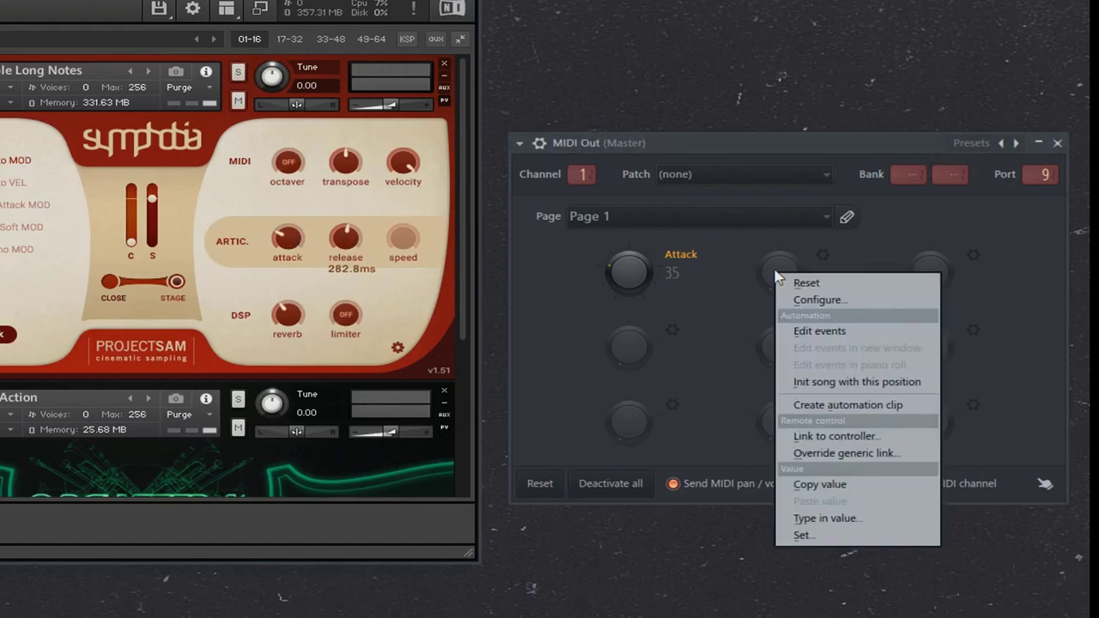
click(815, 299)
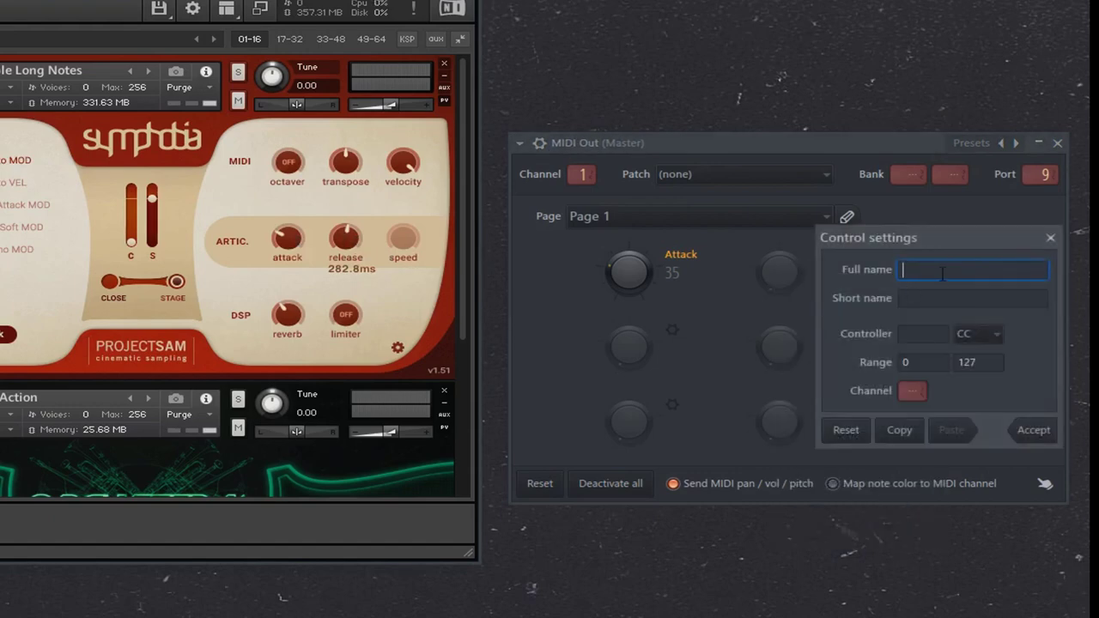
text(Release)
click(912, 335)
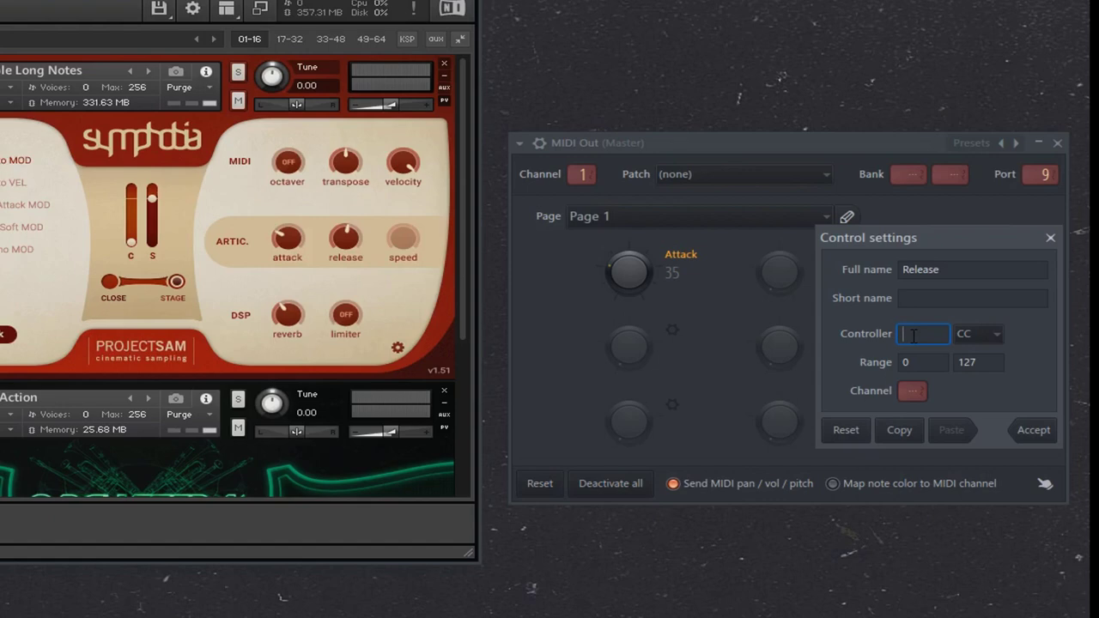
text(21)
drag(911, 392, 911, 387)
click(1035, 440)
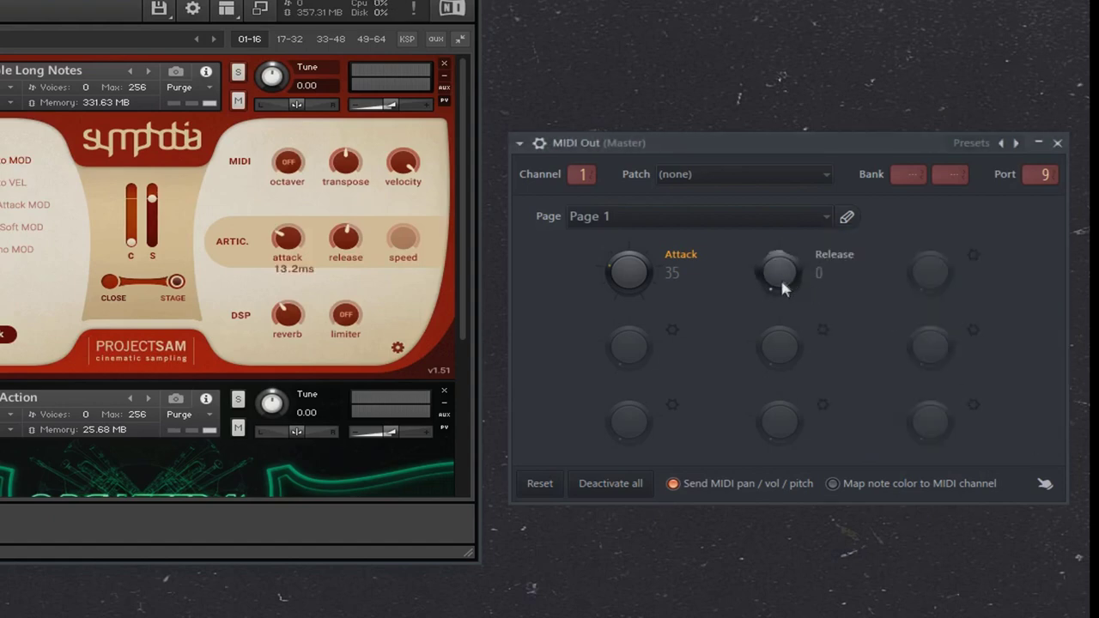
- Map Symphobia's release knob to the MIDI Out Release knob with Learn MIDI CC# Automation, and link the Release knob to a hardware controller
drag(780, 275, 780, 251)
right_click(347, 249)
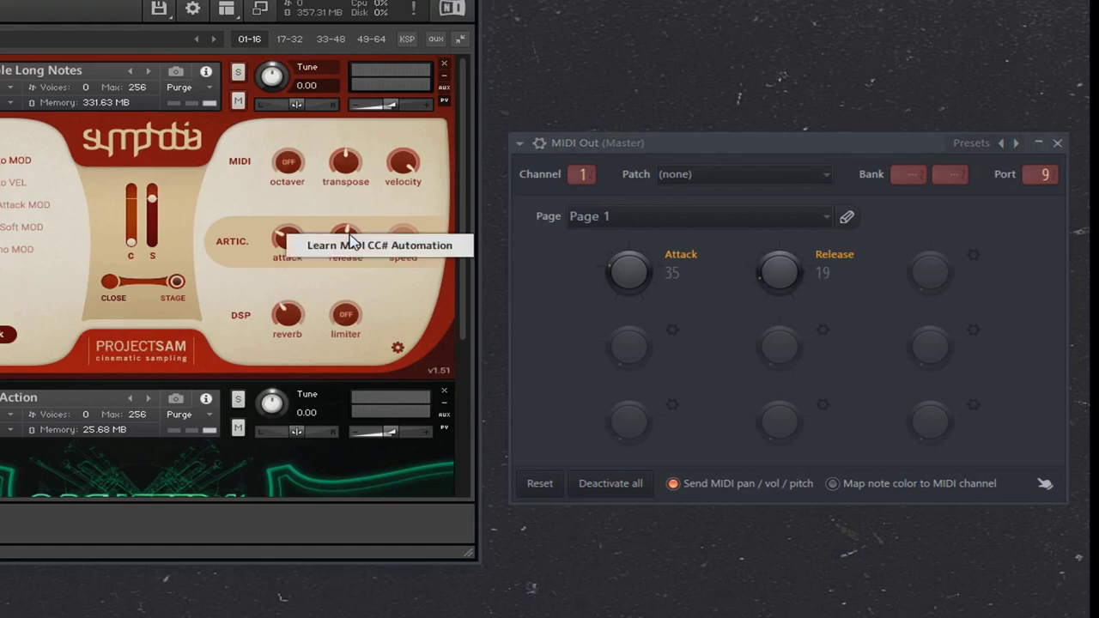
click(399, 250)
mouse_move(775, 284)
mouse_down()
mouse_move(775, 257)
mouse_move(774, 278)
mouse_up()
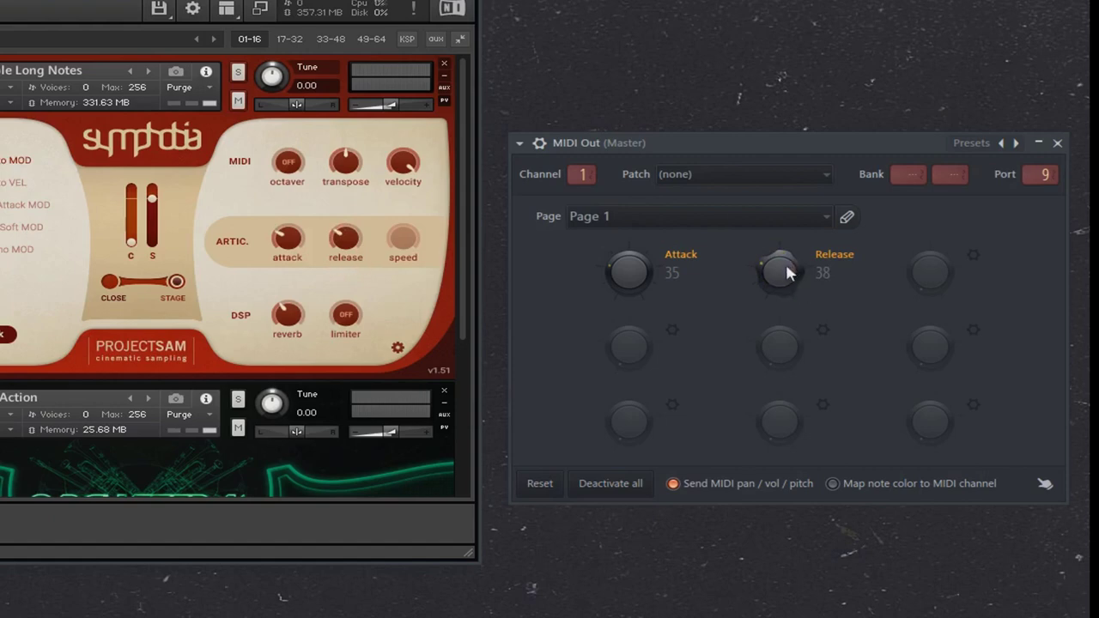
right_click(787, 267)
click(851, 432)
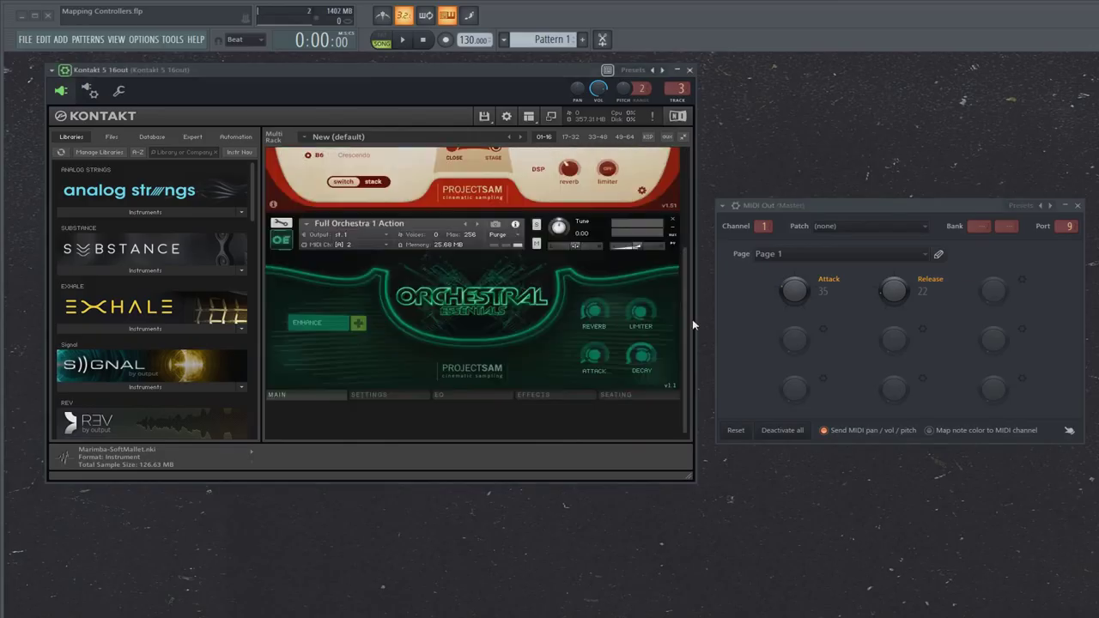
- Rename the MIDI Out channel in the Channel rack as K5 CH1 MODS and colour it yellow-green
scroll(685, 338, up, 3)
scroll(685, 339, down, 3)
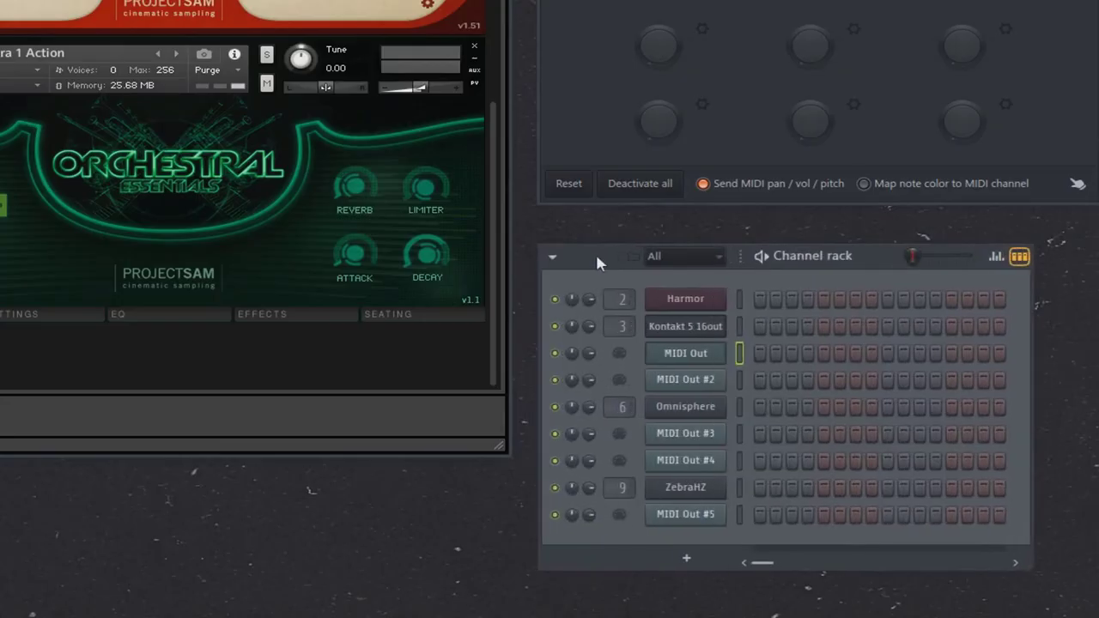
drag(595, 252, 607, 244)
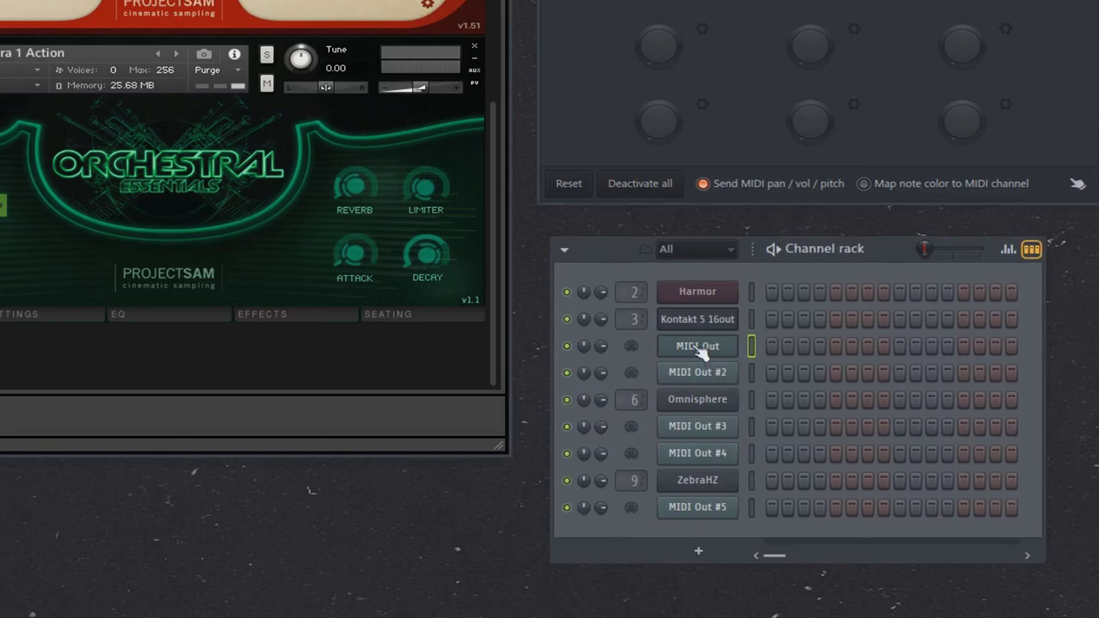
key(F2)
text(K)
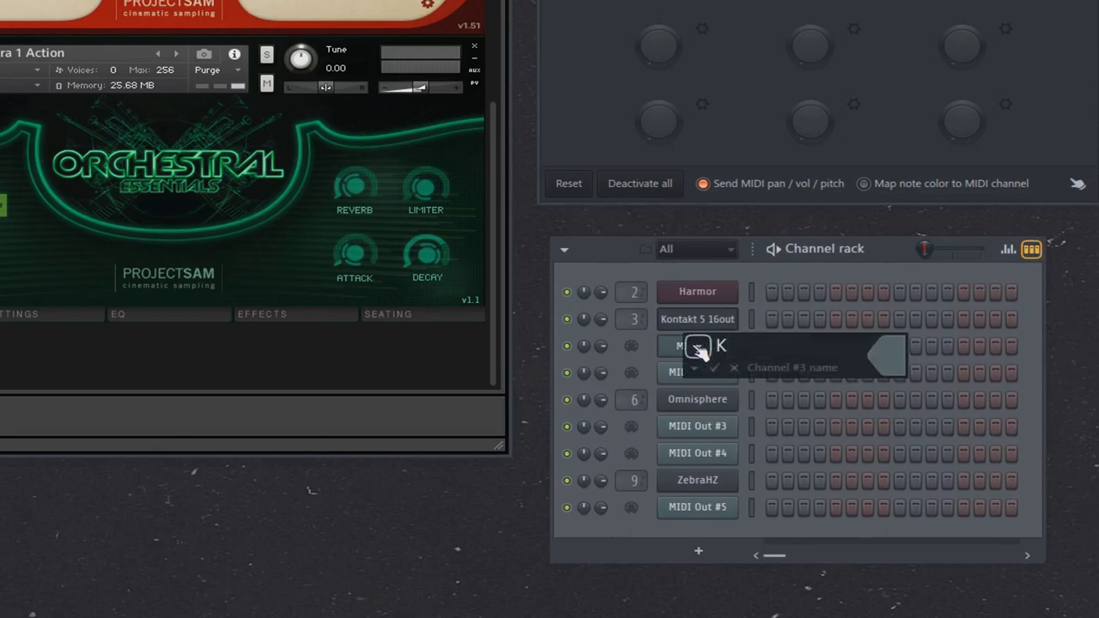
text(5 CH1 MODS)
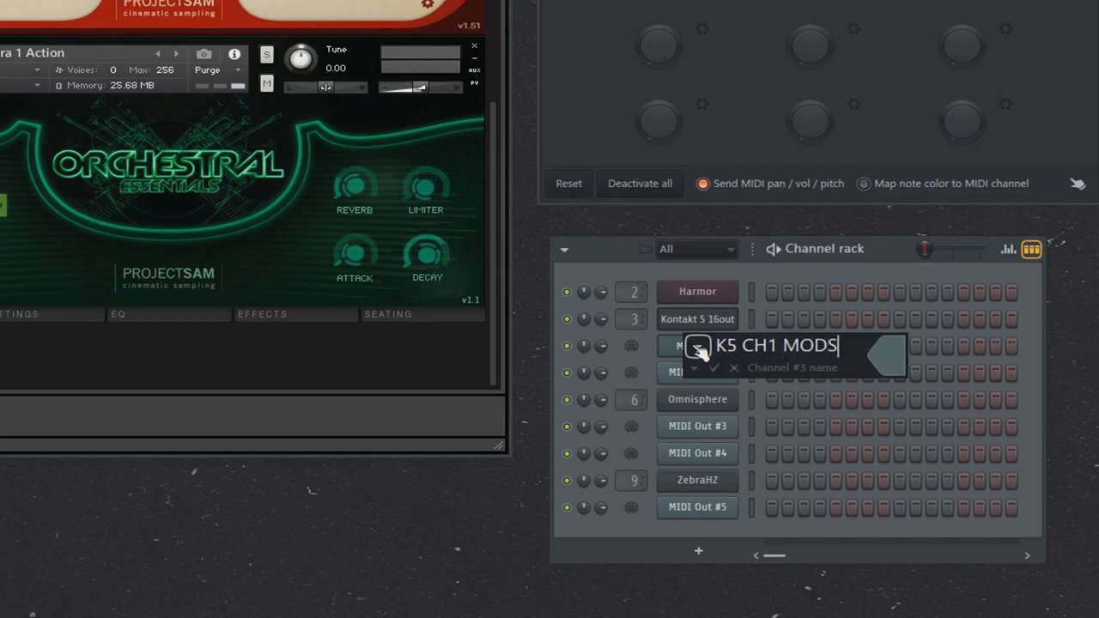
click(901, 367)
key(Return)
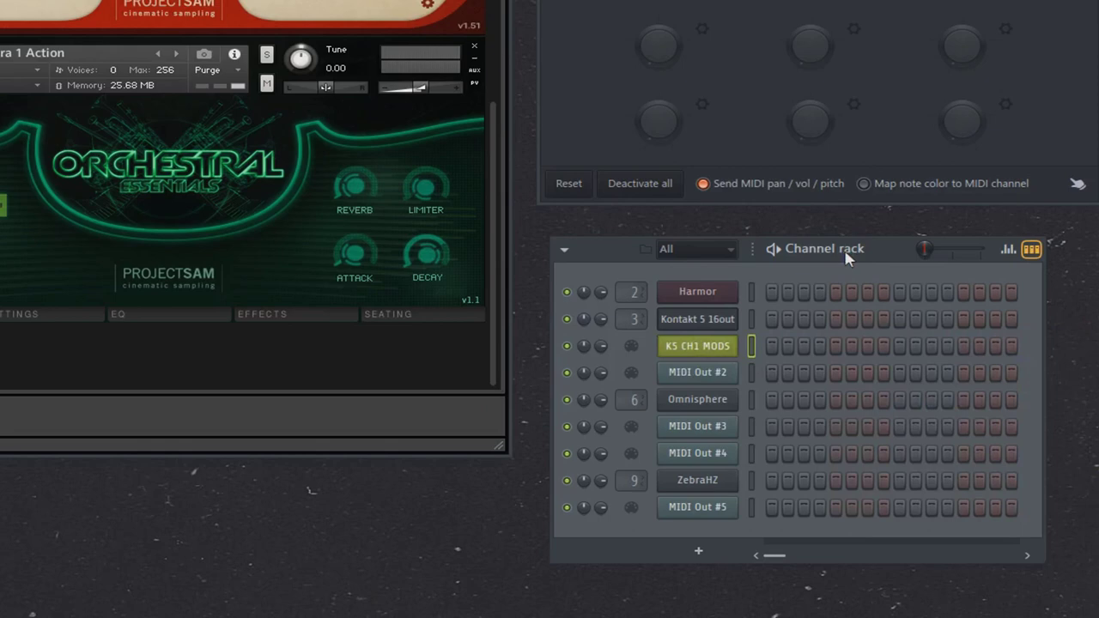
- Rename the MIDI Out #2 channel as K5 CH2 MODS and pick a new colour for it
shift+click(702, 375)
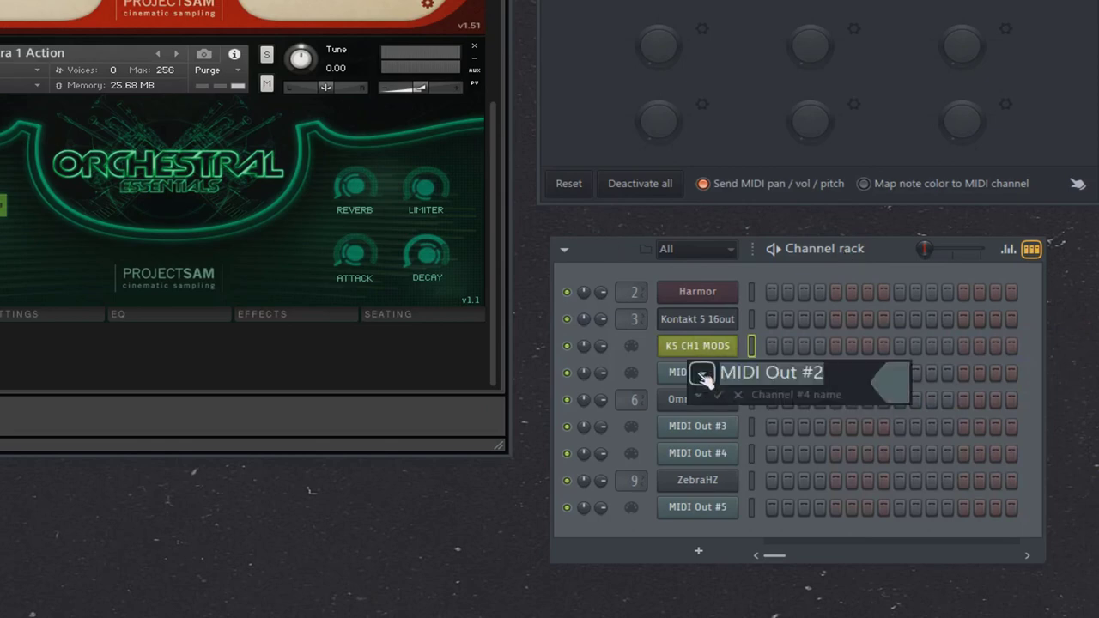
text(K5)
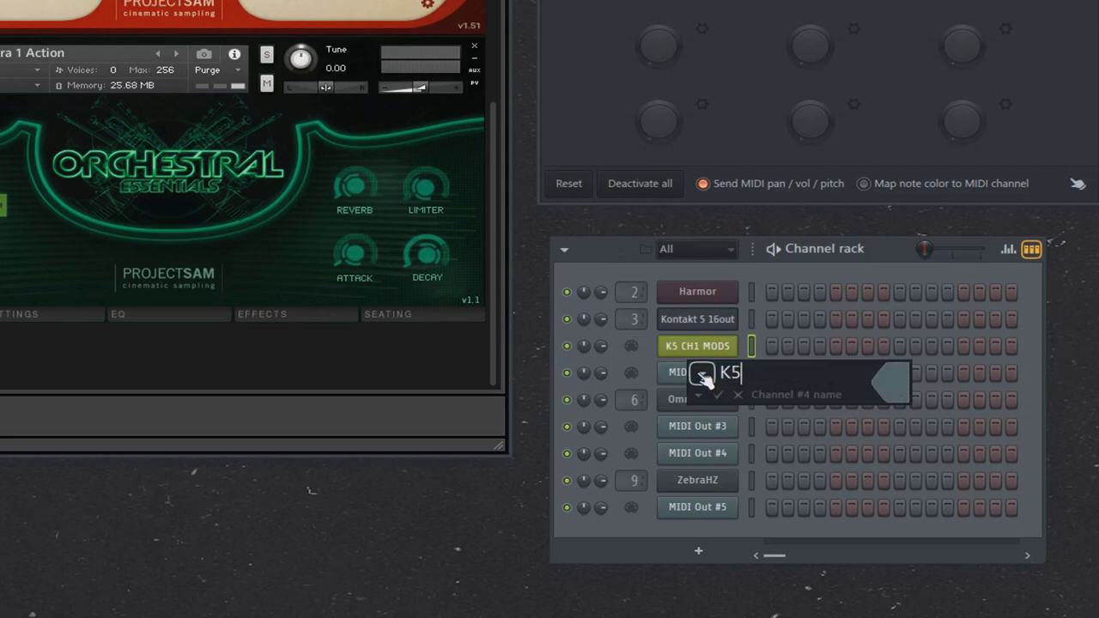
text( CH2 MODS)
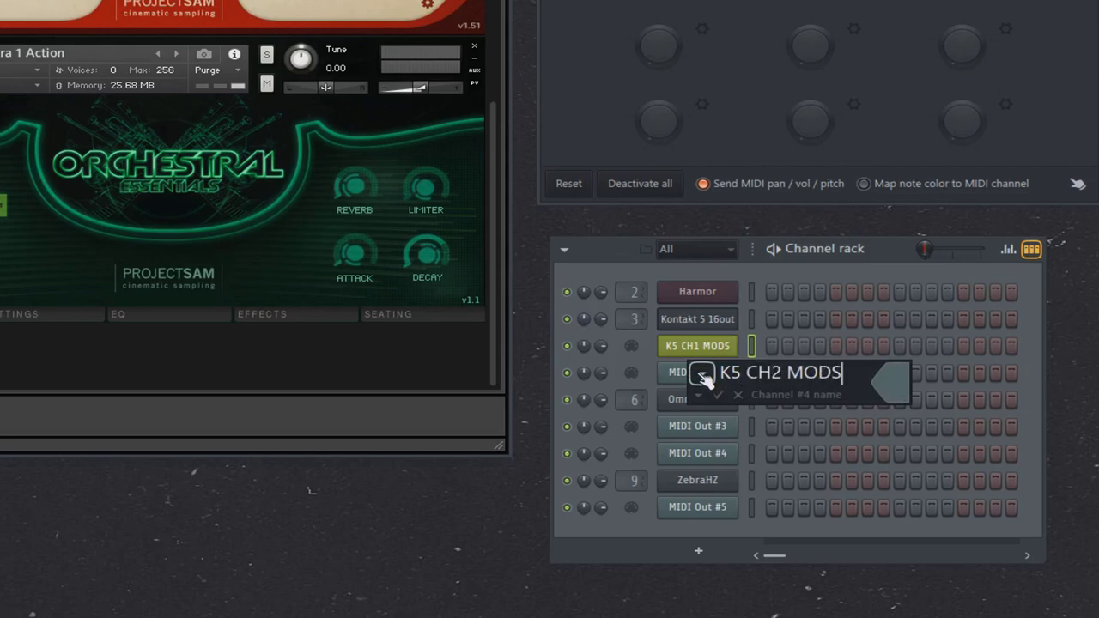
click(893, 383)
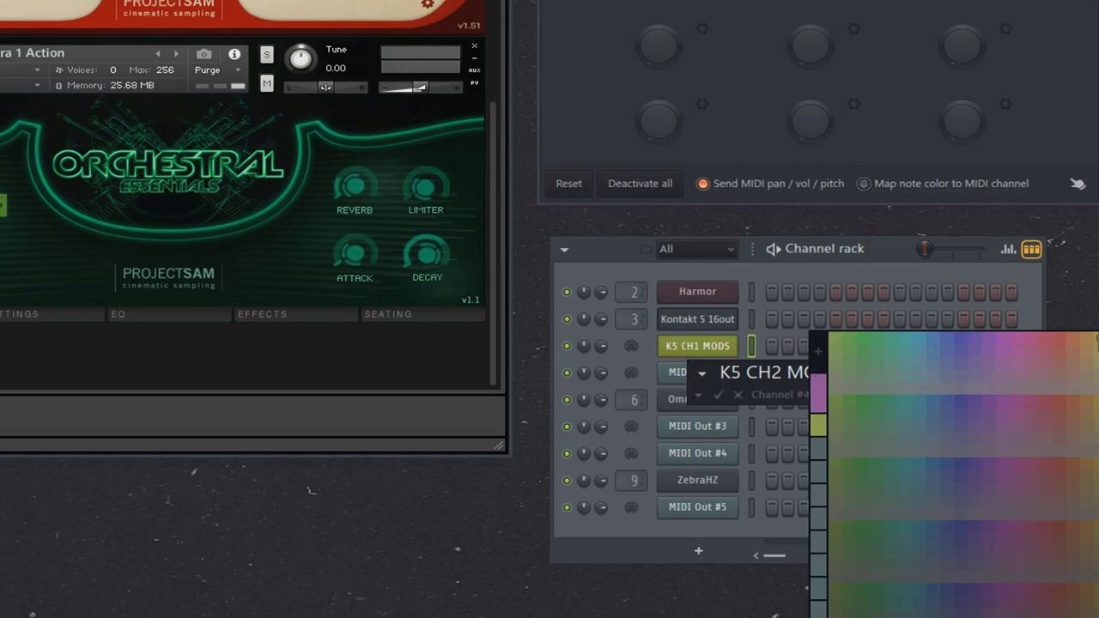
click(1096, 342)
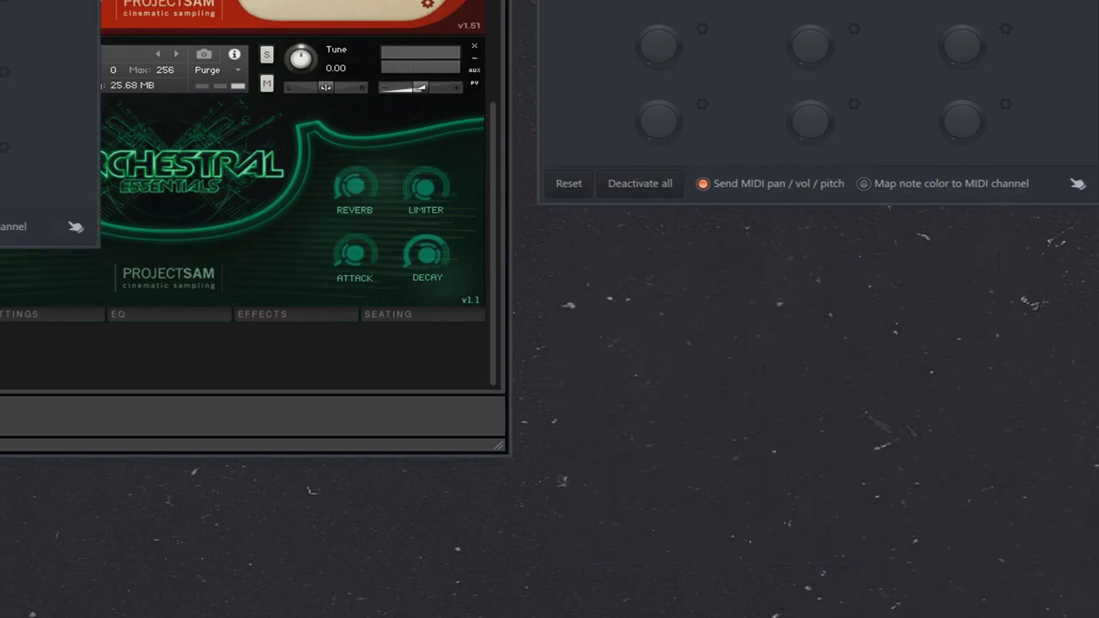
- Place the K5 CH2 MODS window below the first MIDI Out window and set its port to 9 and channel to 2
drag(0, 0, 903, 243)
scroll(1028, 194, up, 9)
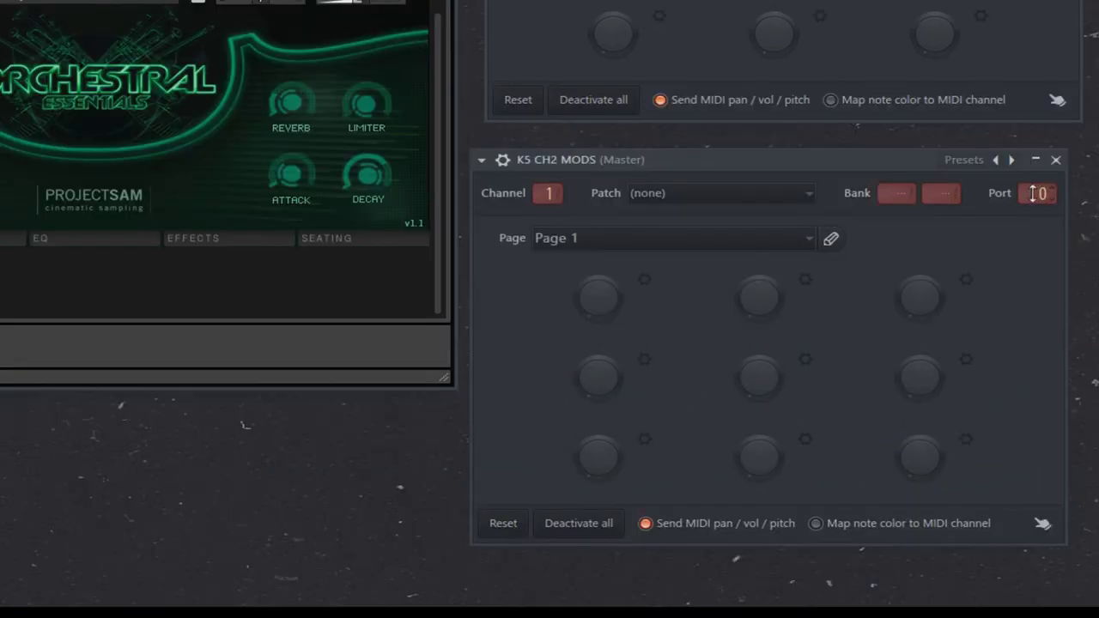
scroll(544, 194, up, 2)
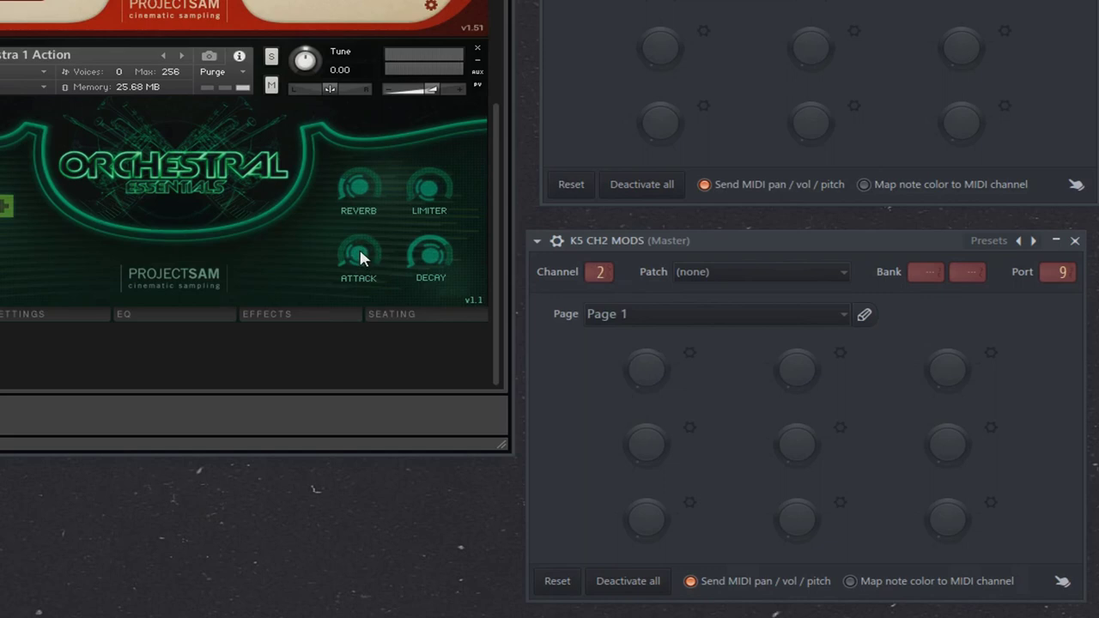
- Configure the first K5 CH2 MODS knob with the full name Attack, controller CC 20 and an assigned MIDI channel
right_click(643, 368)
click(696, 388)
text(Attack)
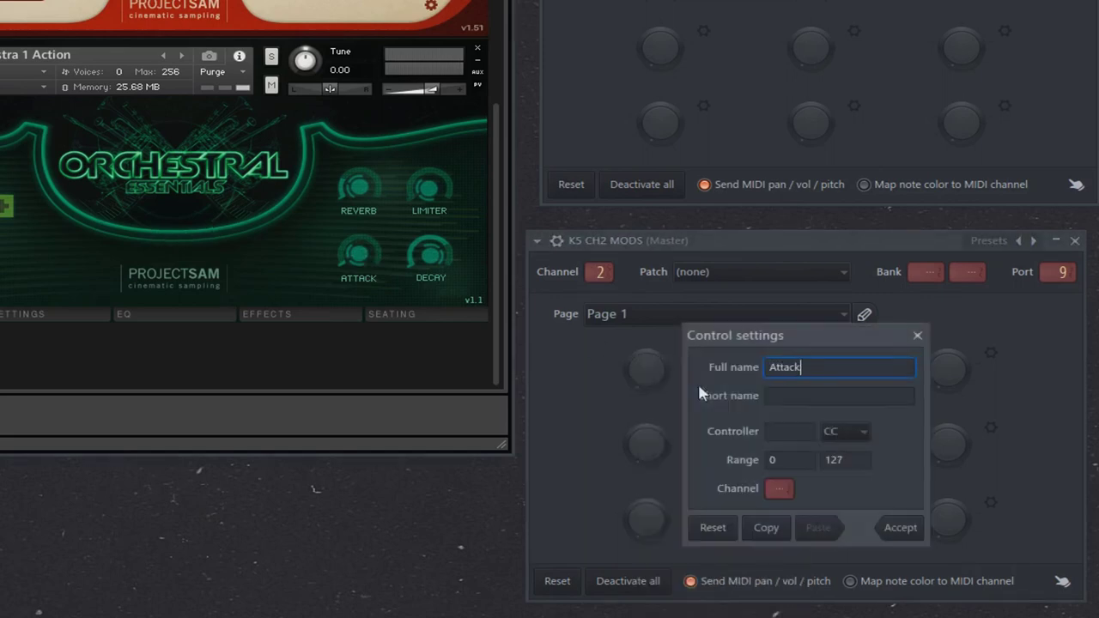
click(801, 432)
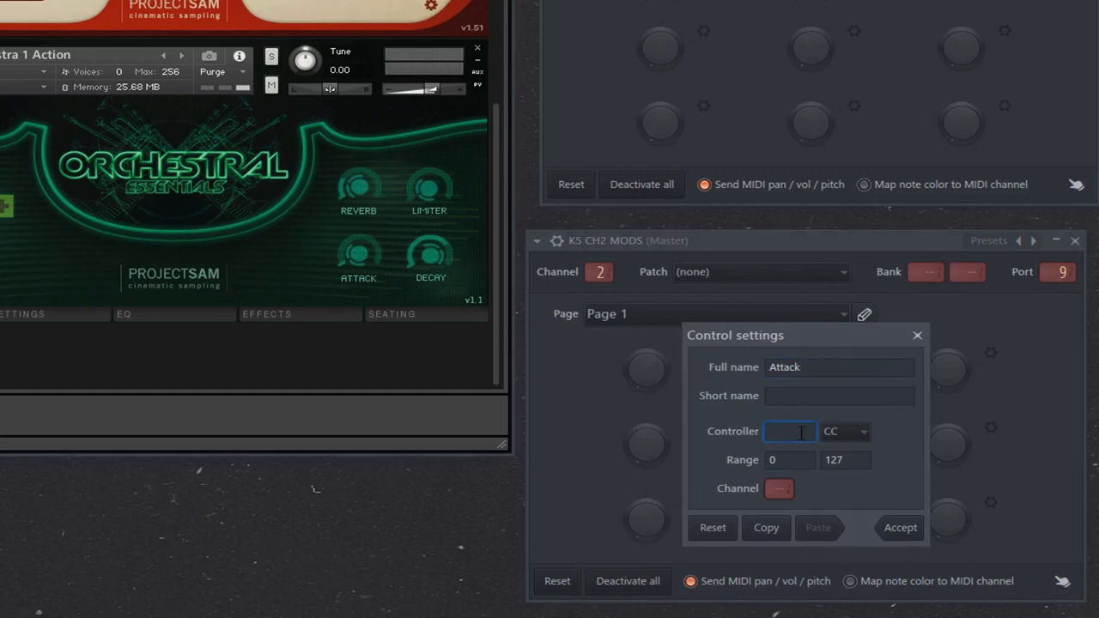
text(20)
drag(778, 489, 778, 473)
click(901, 527)
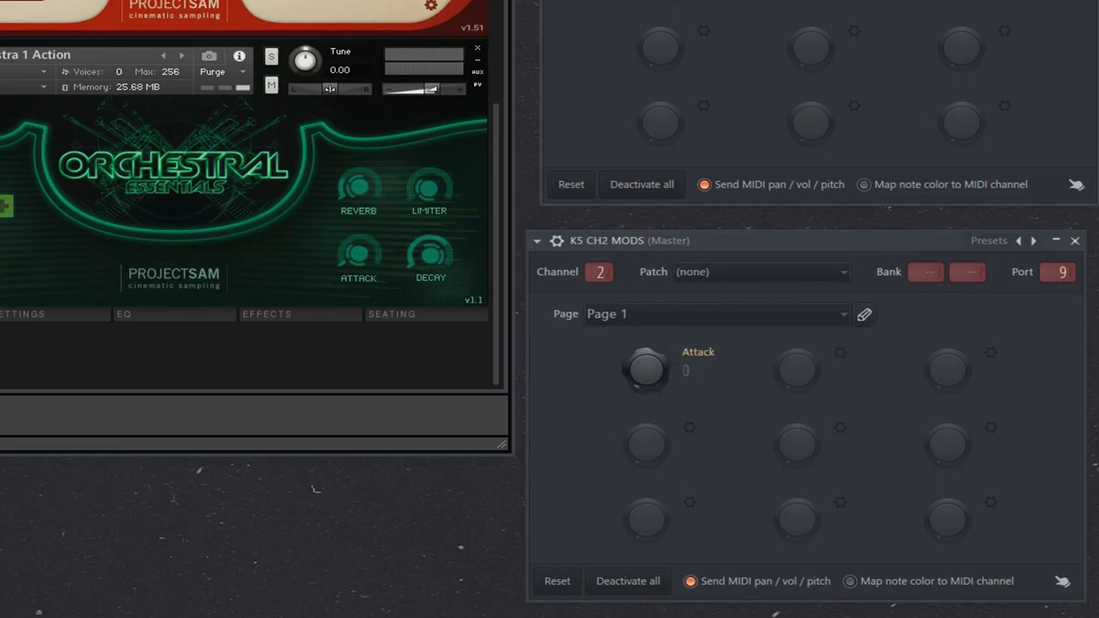
- Map the Orchestral Essentials attack knob to the K5 CH2 MODS Attack knob with Learn MIDI CC# Automation, leaving the knob at about 30
drag(647, 369, 647, 347)
click(356, 254)
right_click(355, 259)
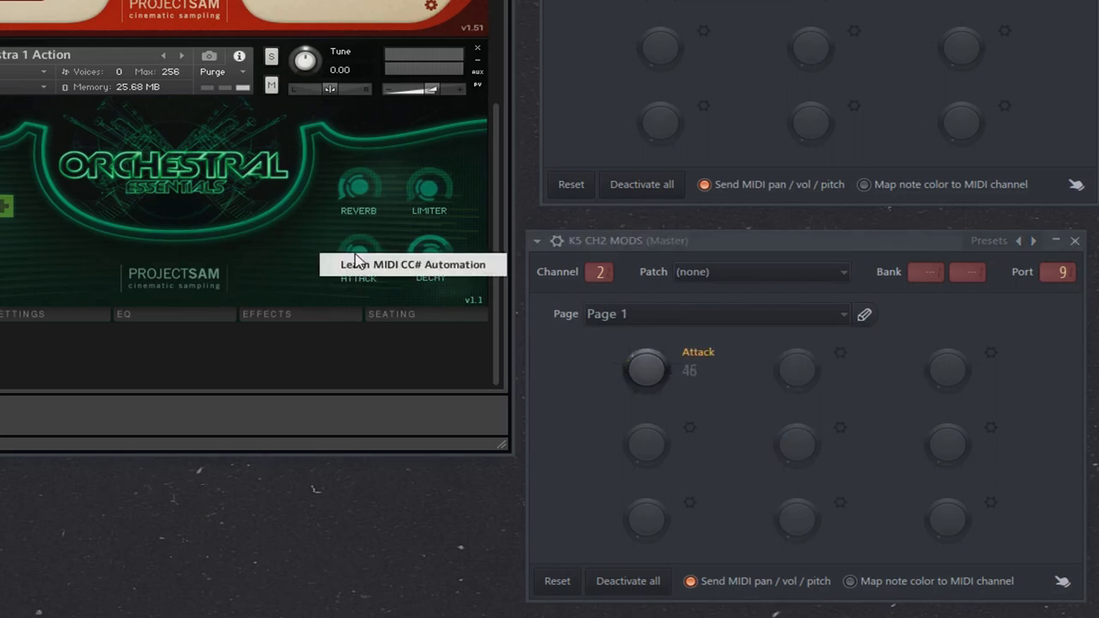
click(373, 262)
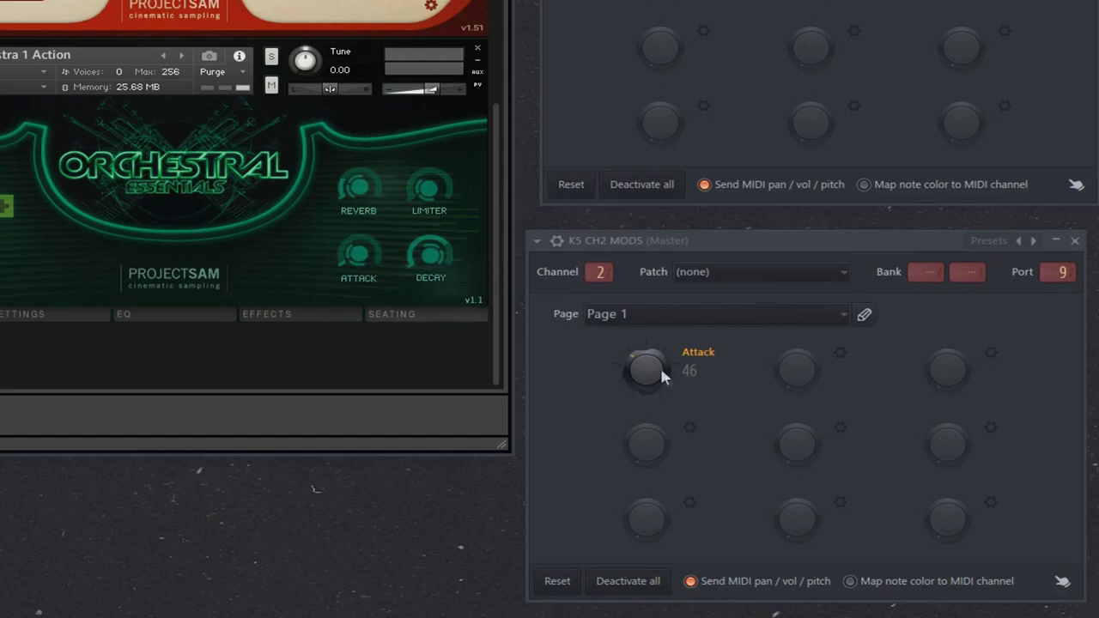
mouse_move(656, 362)
mouse_down()
mouse_move(657, 404)
mouse_move(656, 369)
mouse_up()
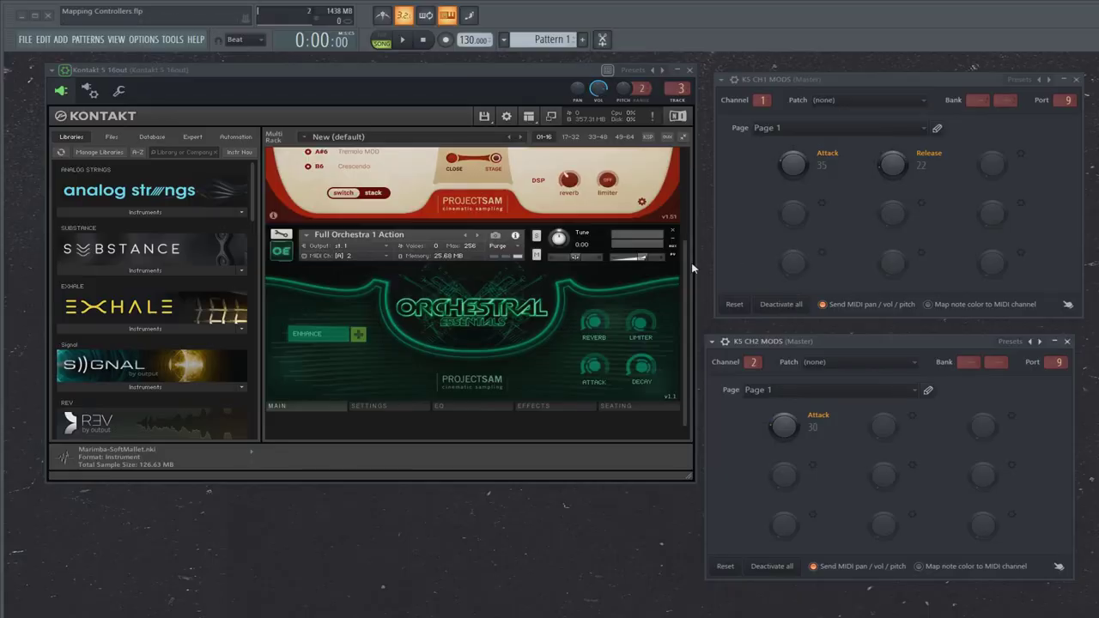
scroll(489, 128, down, 1)
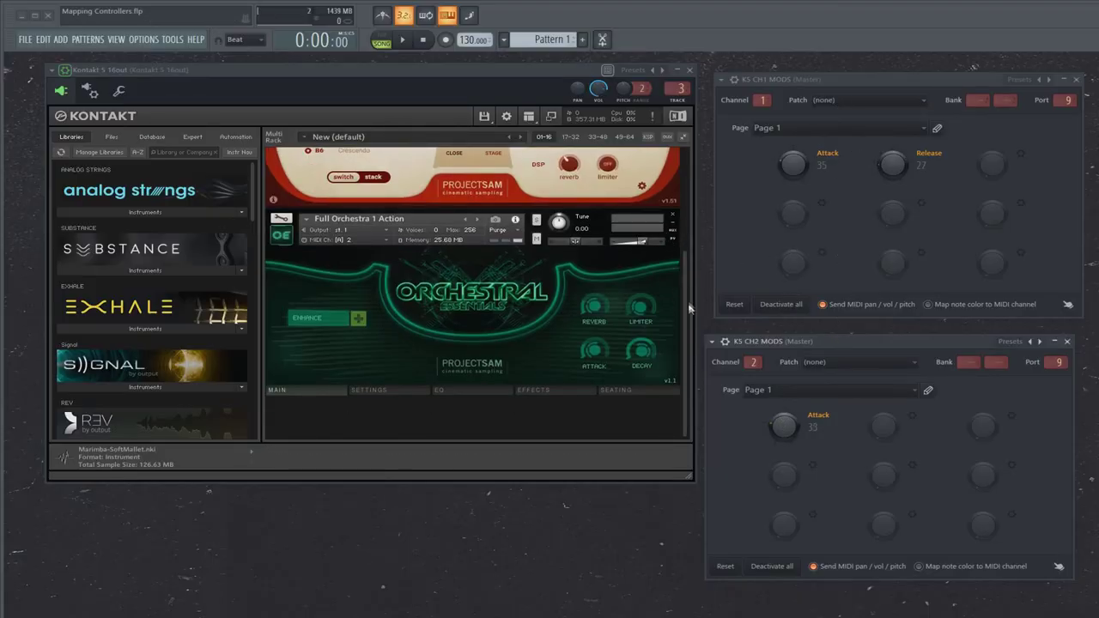
drag(687, 308, 689, 200)
scroll(692, 215, down, 1)
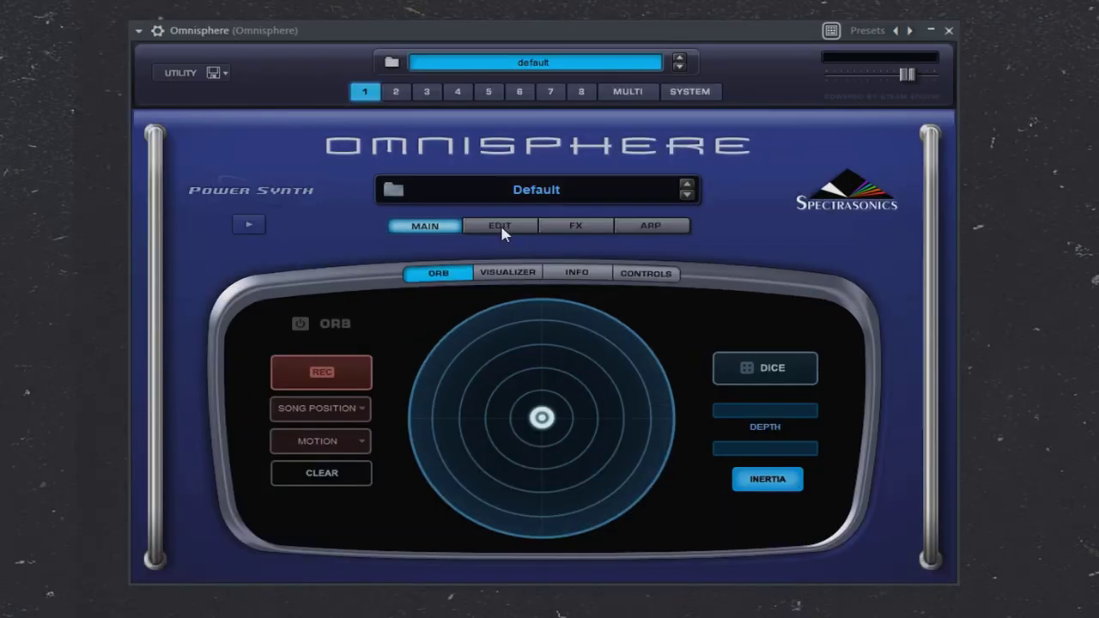
- Show the Edit page of the Omnisphere patch, enable Layer A's filter and load the LPF Crisp 12db lowpass preset
click(525, 236)
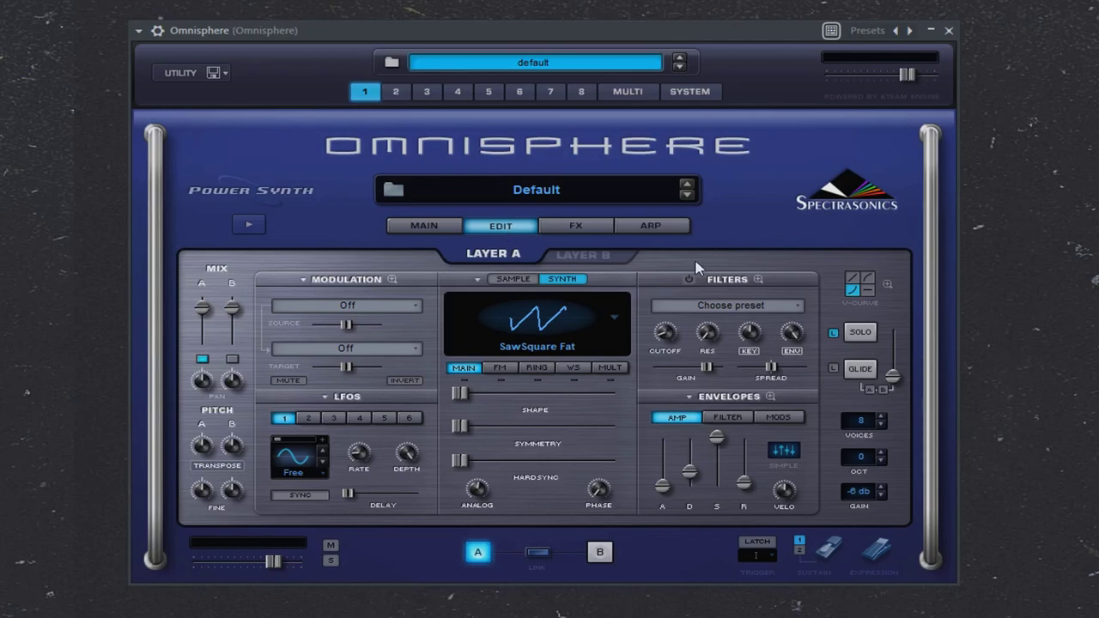
click(689, 279)
click(687, 306)
mouse_move(751, 411)
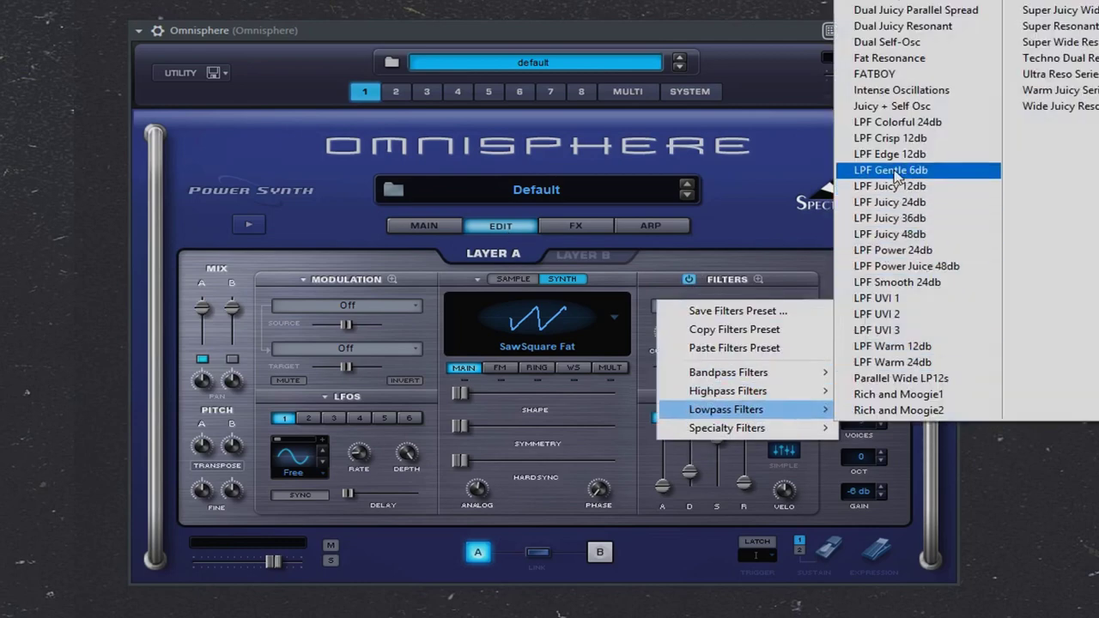
click(890, 137)
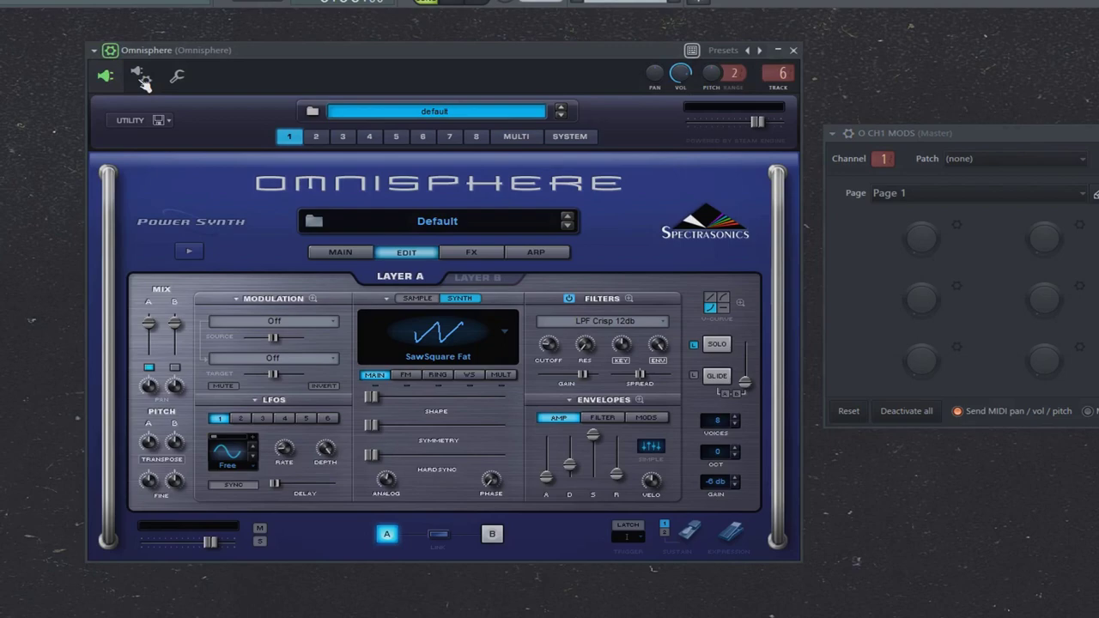
- Set Omnisphere's MIDI input port to 10, matching the O CH1 MODS port, and return to the synth interface
click(143, 77)
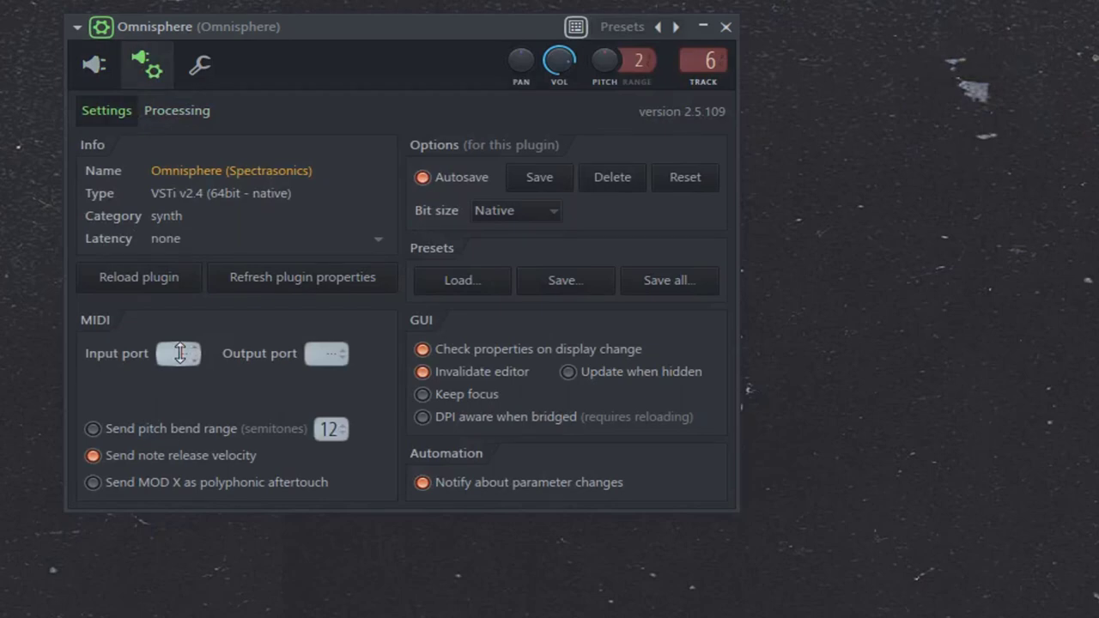
drag(181, 353, 179, 340)
click(107, 74)
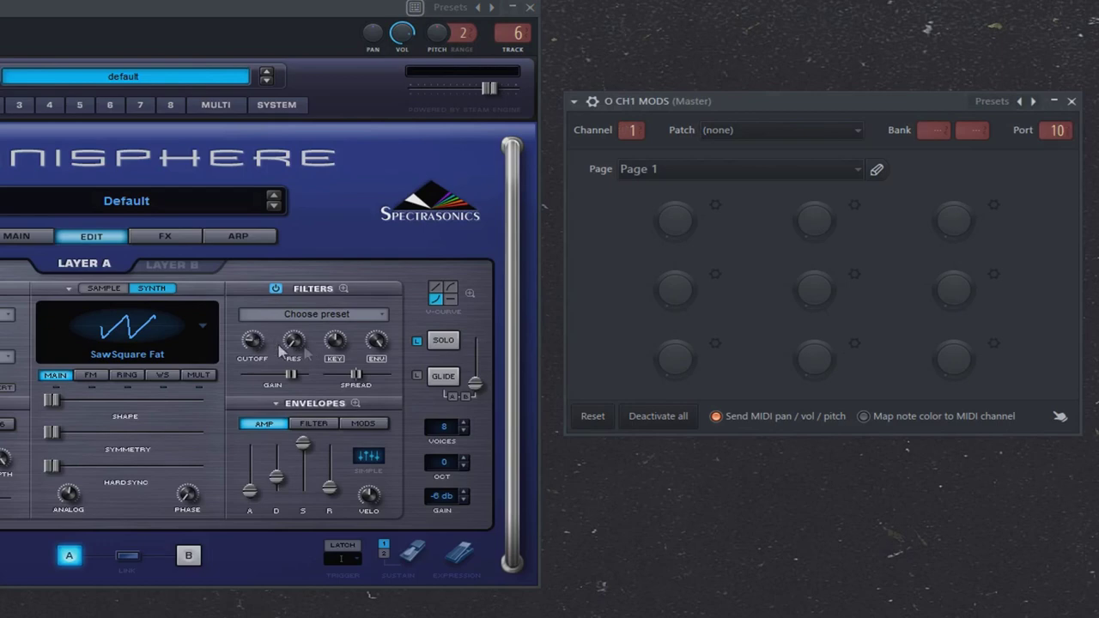
right_click(674, 223)
click(713, 245)
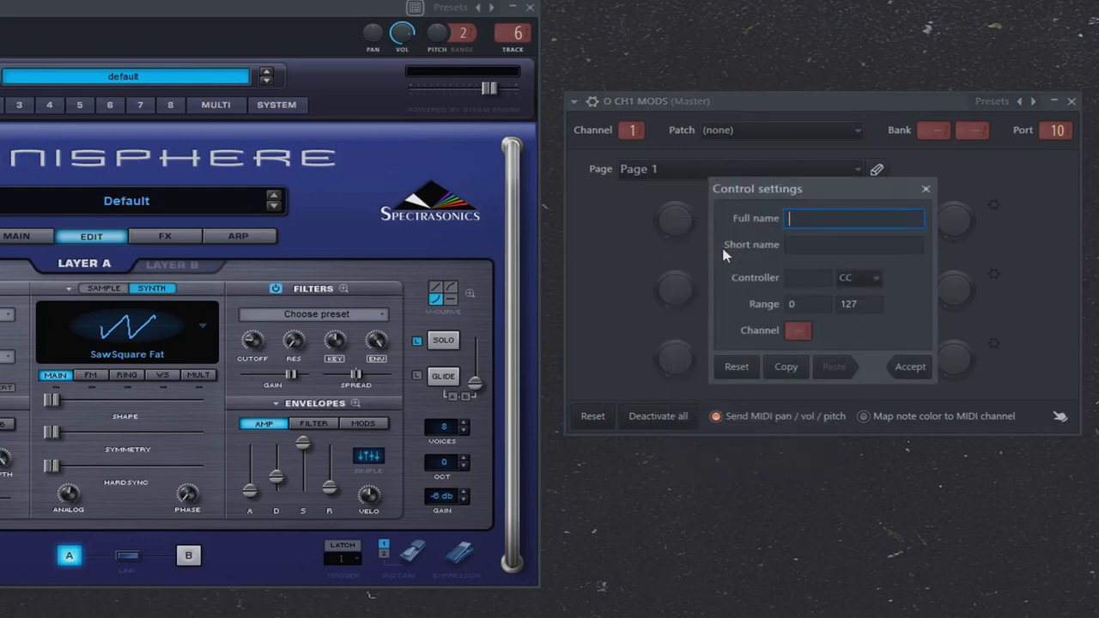
text(Cutoff)
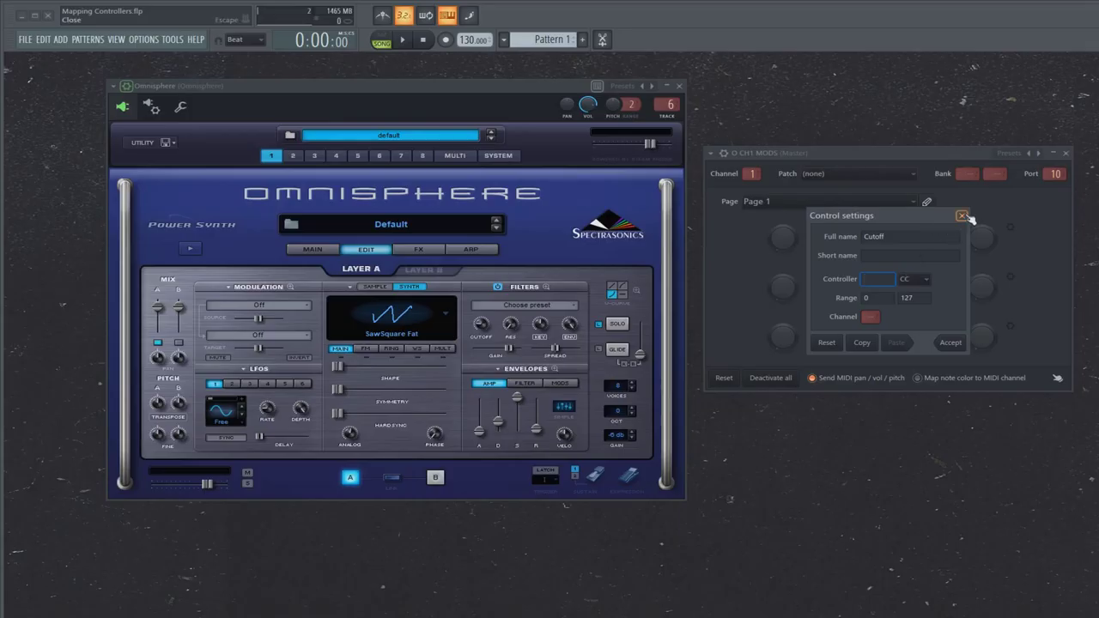
click(926, 189)
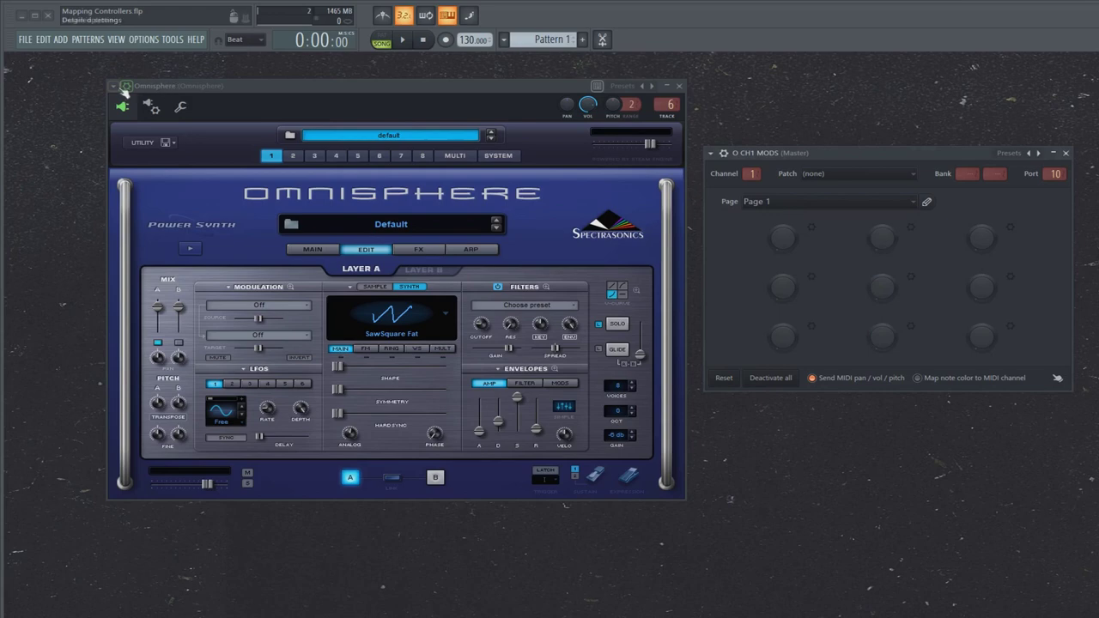
- Browse Omnisphere's parameters in the current project and look through the list
click(125, 87)
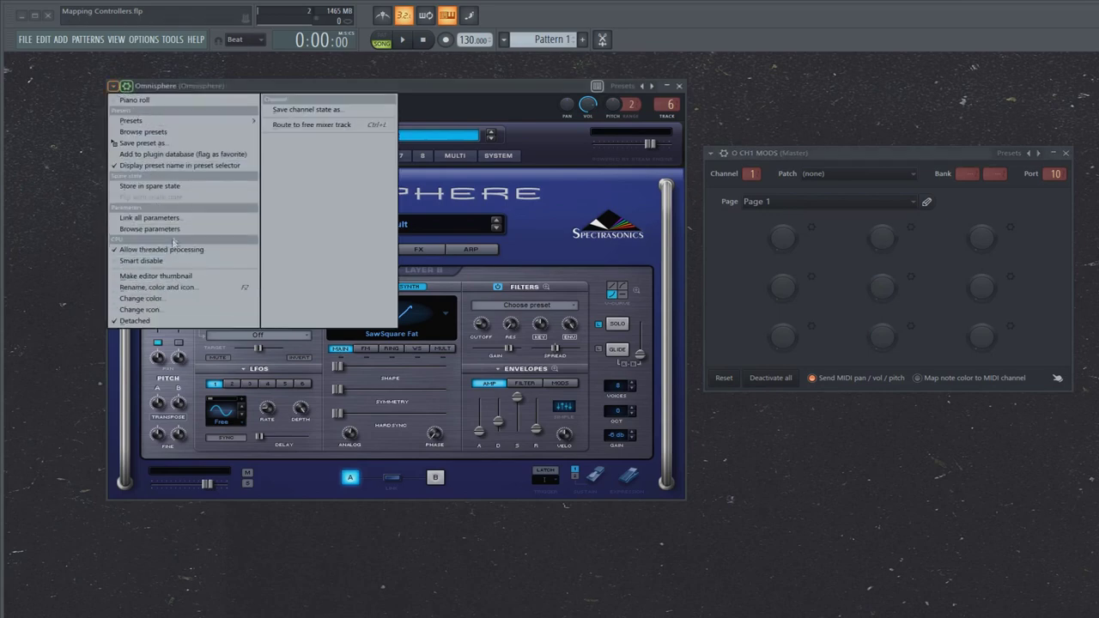
click(167, 229)
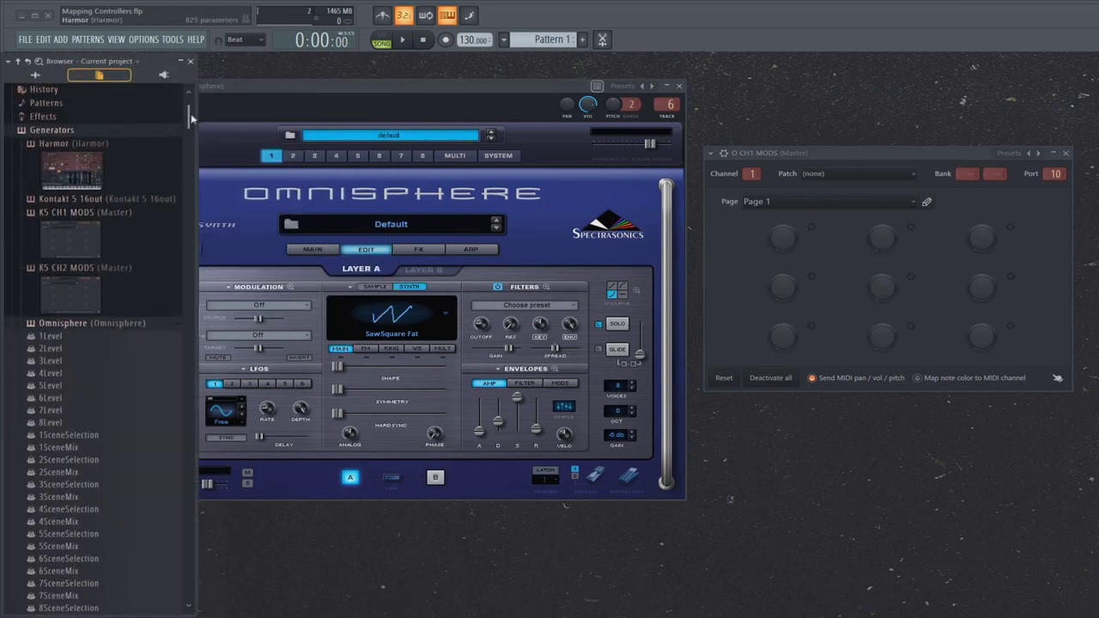
drag(193, 117, 192, 457)
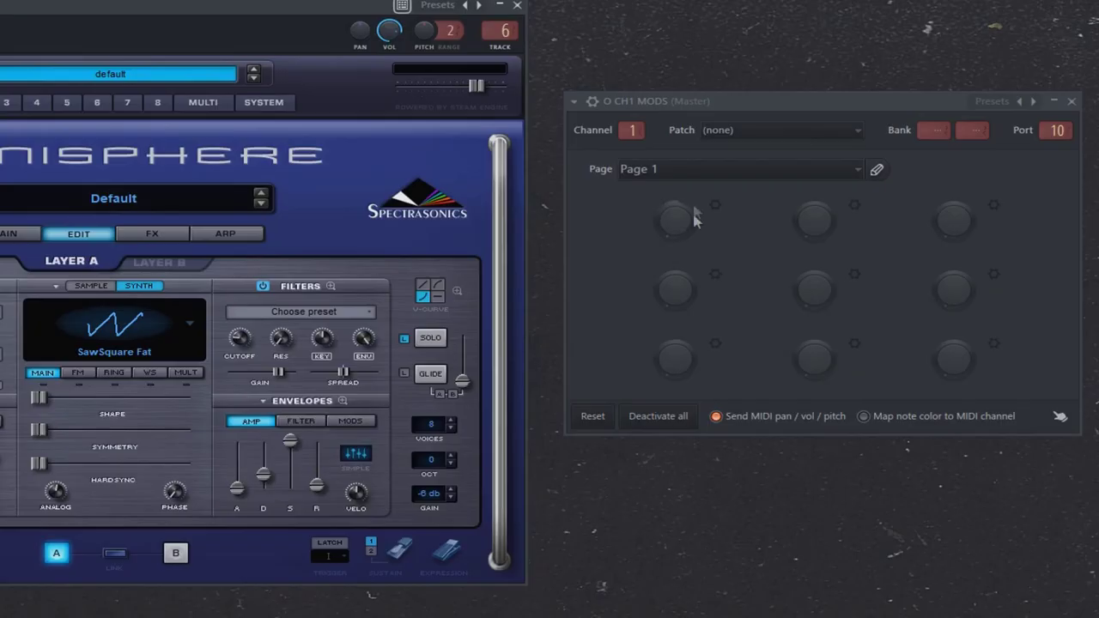
- Configure the first O CH1 MODS knob with the full name Cutoff, controller CC 20 and channel 1
right_click(676, 220)
click(720, 251)
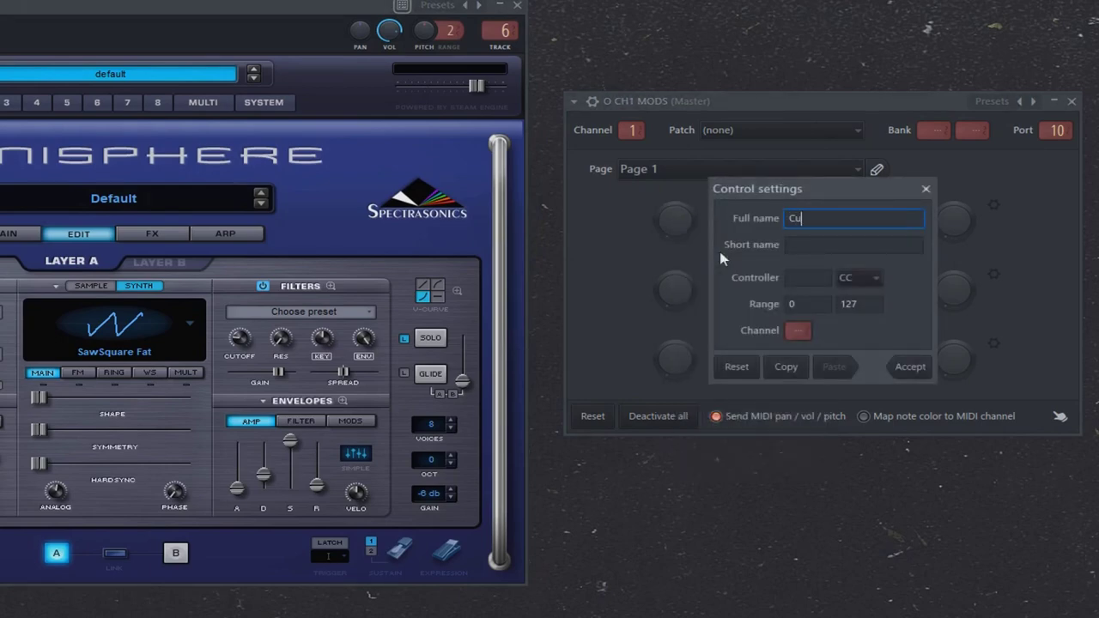
text(Cutoff)
click(808, 278)
text(20)
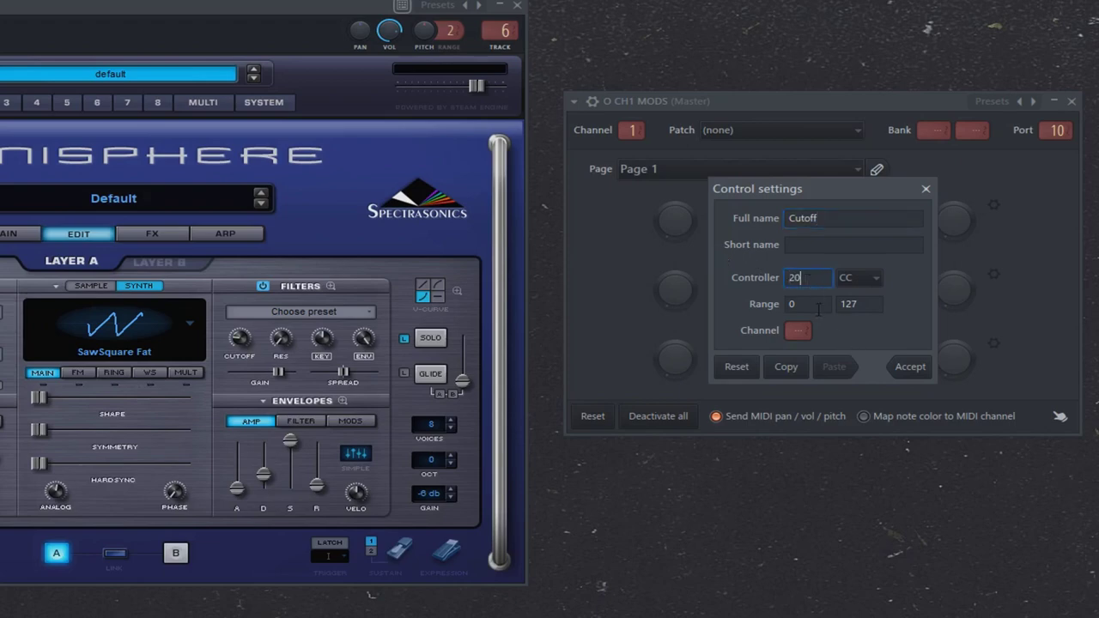
drag(793, 332, 793, 323)
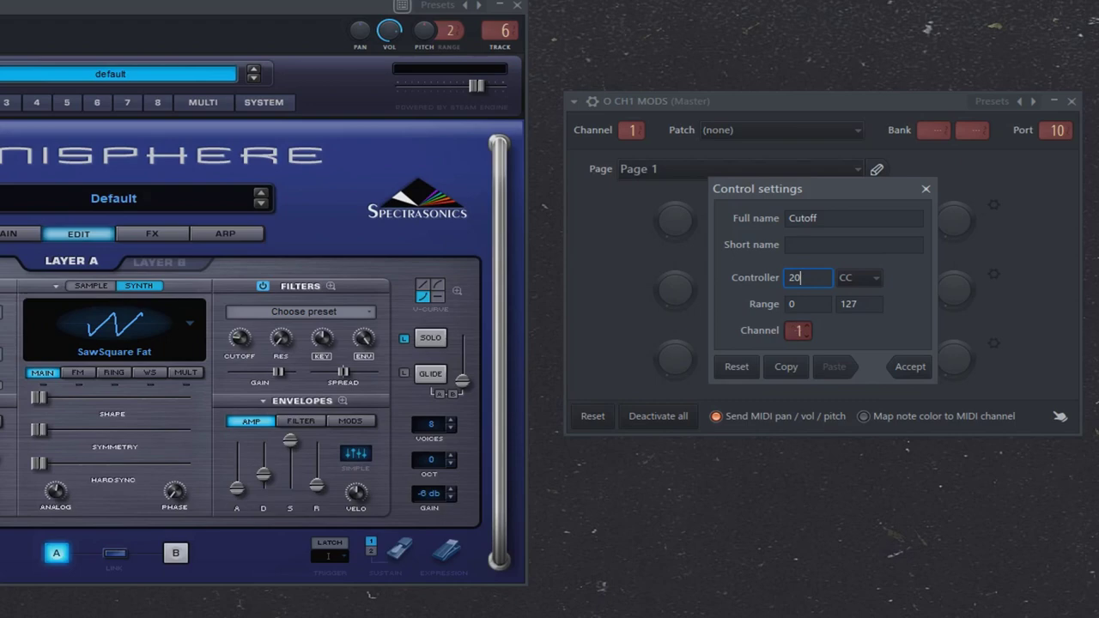
click(920, 370)
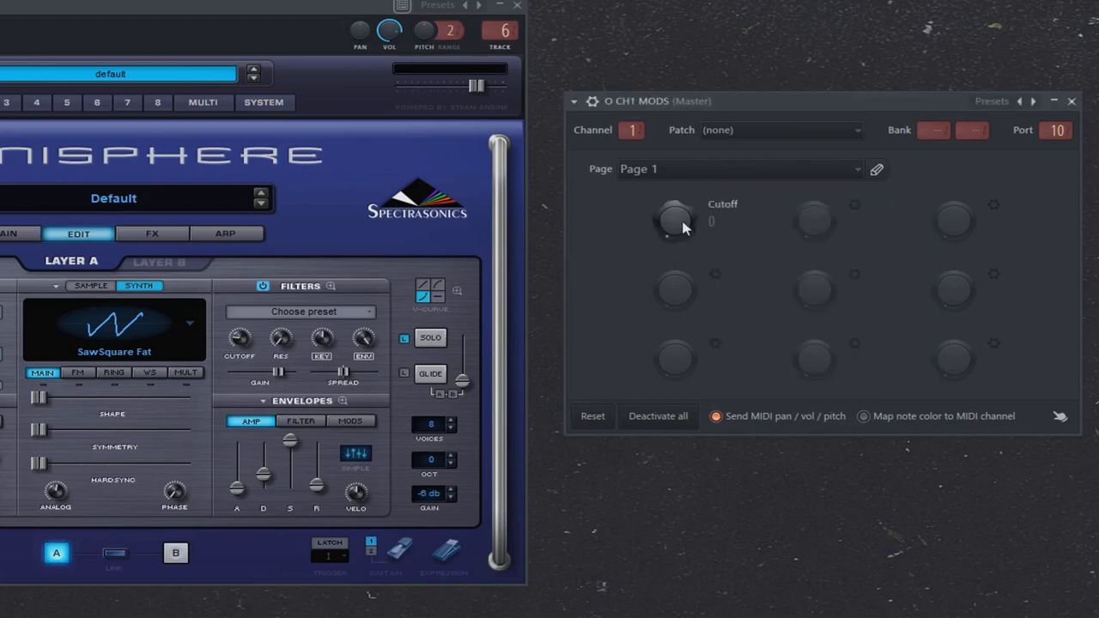
- Map Omnisphere's filter cutoff to the O CH1 MODS Cutoff knob with MIDI CC Learn, leaving the knob at about 37
drag(676, 223, 677, 240)
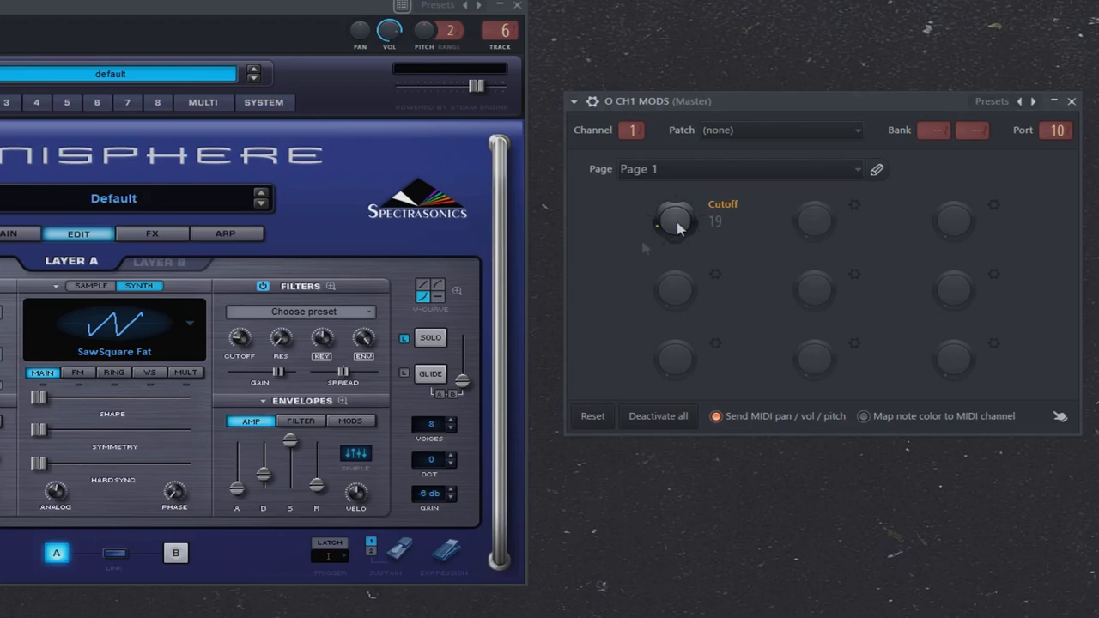
right_click(239, 341)
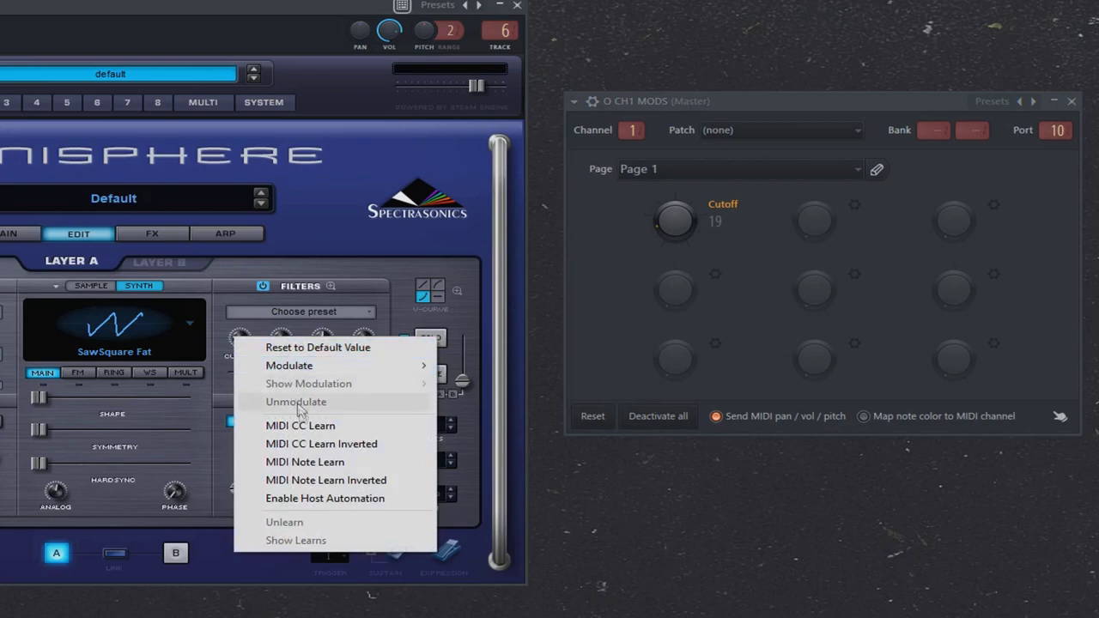
click(354, 429)
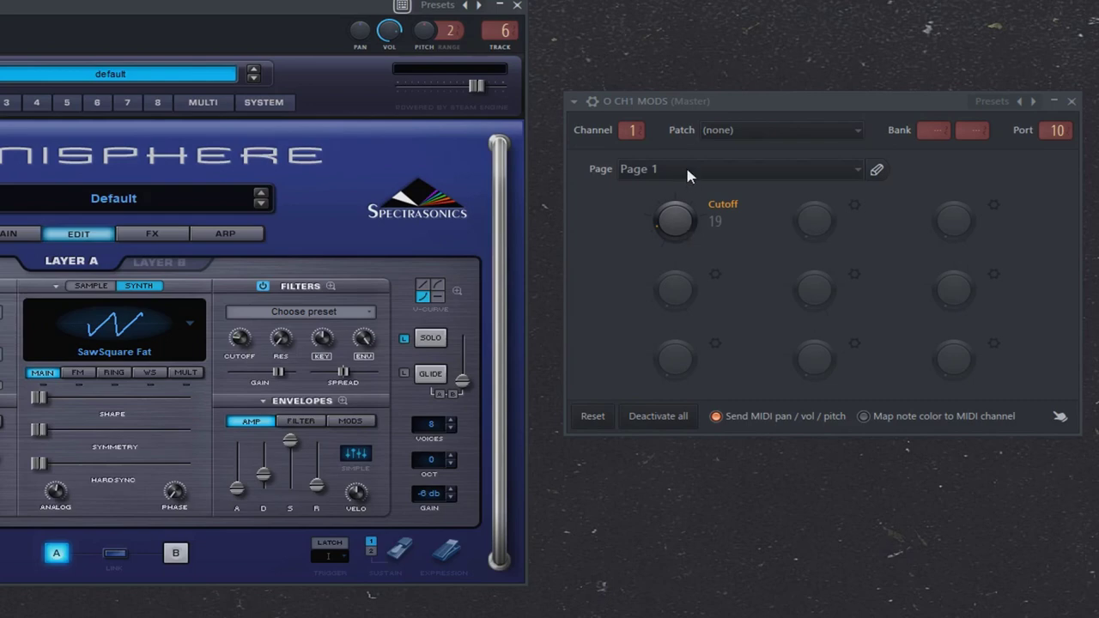
mouse_move(672, 222)
mouse_down()
mouse_move(675, 211)
mouse_move(676, 230)
mouse_up()
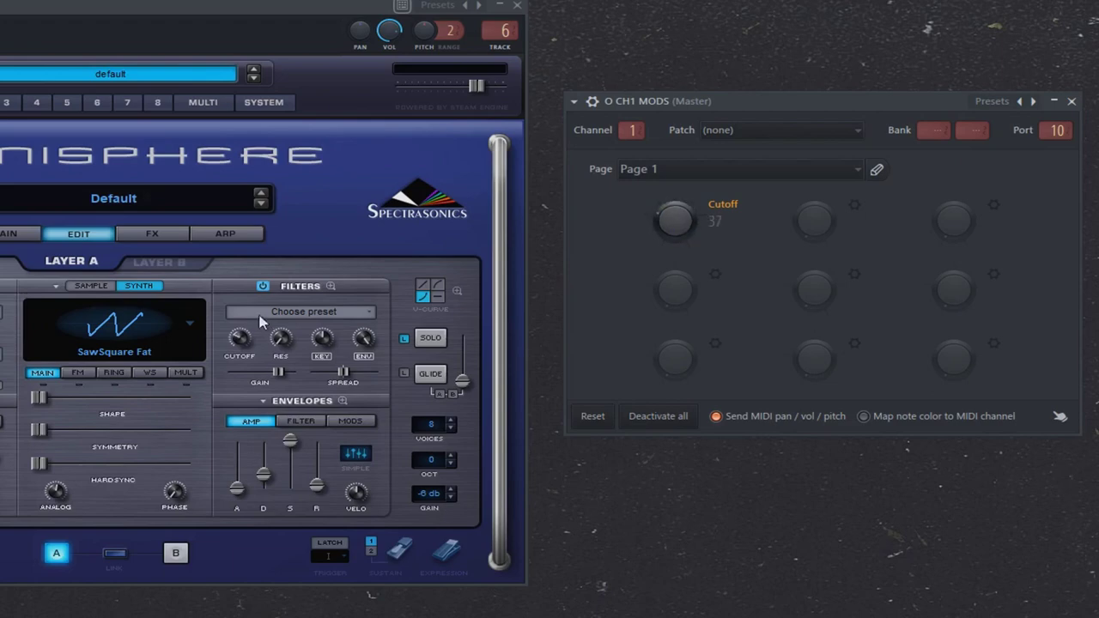
- Configure the second O CH1 MODS knob with the full name Resonance and controller CC 21
right_click(816, 218)
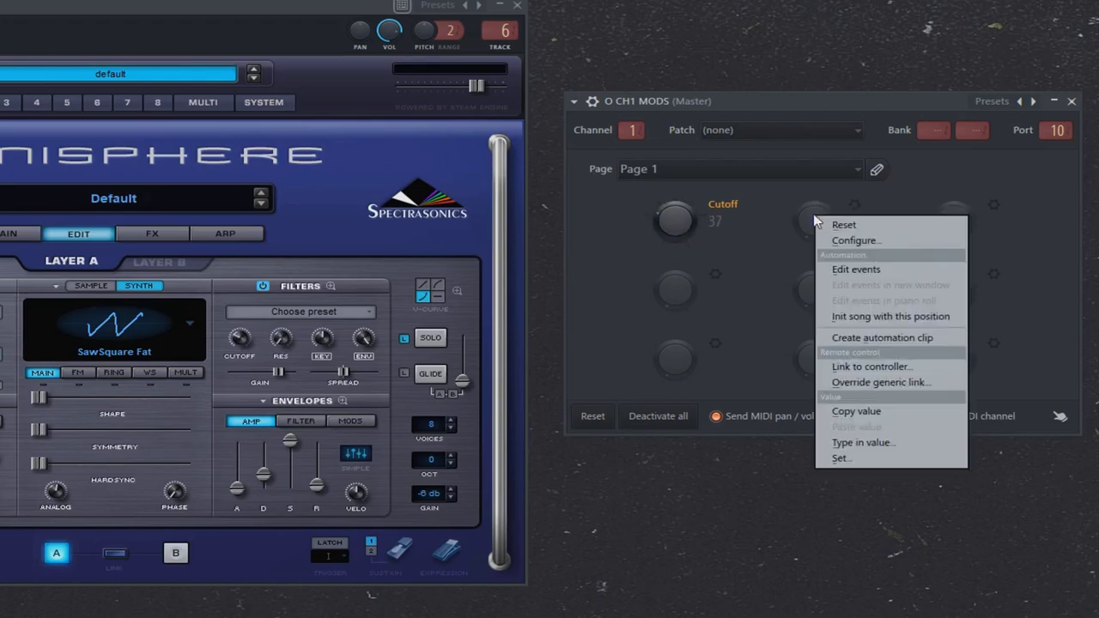
click(853, 239)
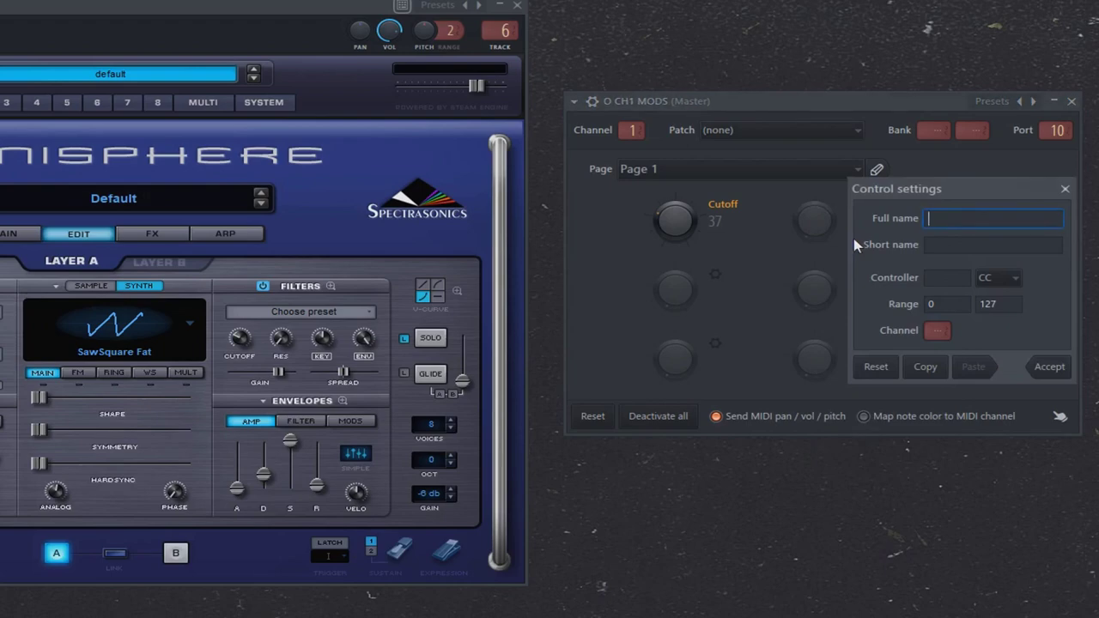
text(Resonance)
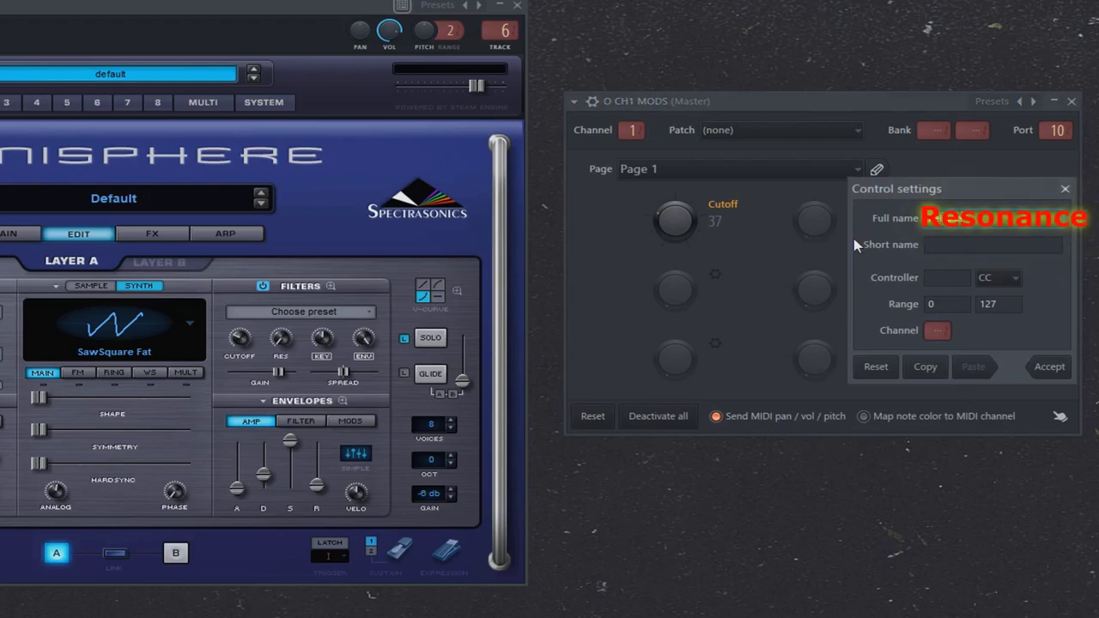
click(932, 281)
text(21)
click(1050, 366)
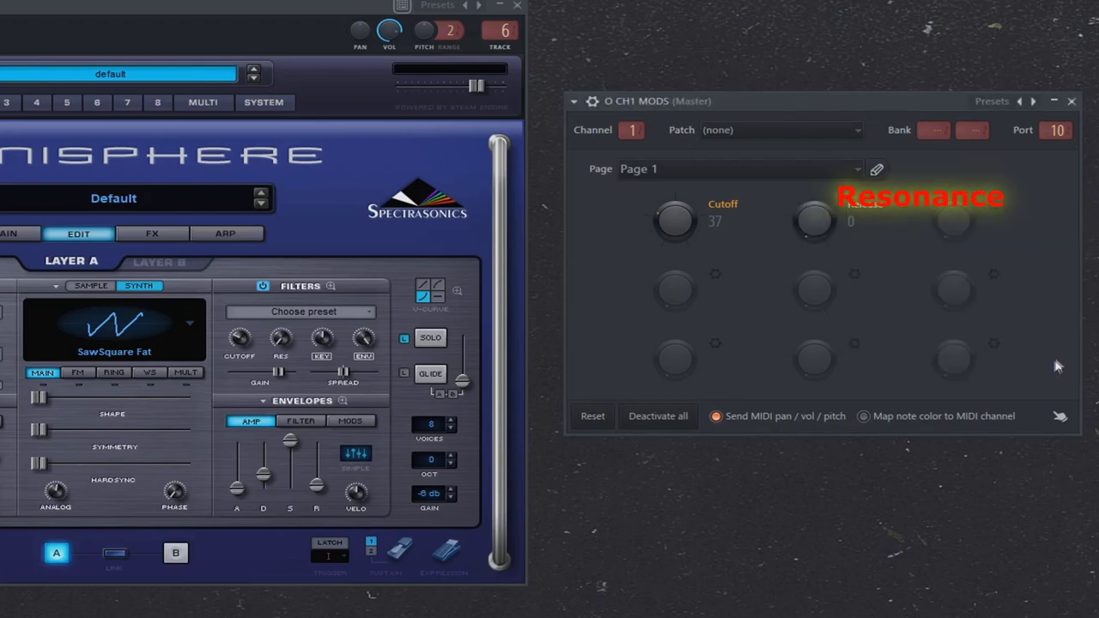
- Map Omnisphere's filter resonance to the second O CH1 MODS knob with MIDI CC Learn and turn that knob
drag(812, 220, 813, 206)
right_click(281, 342)
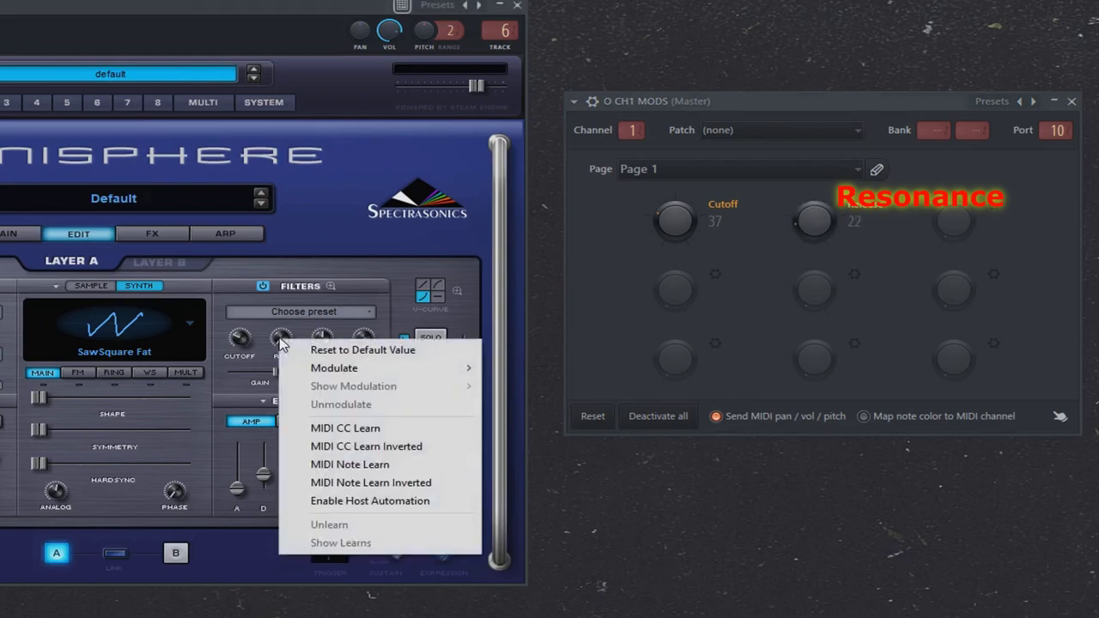
click(361, 428)
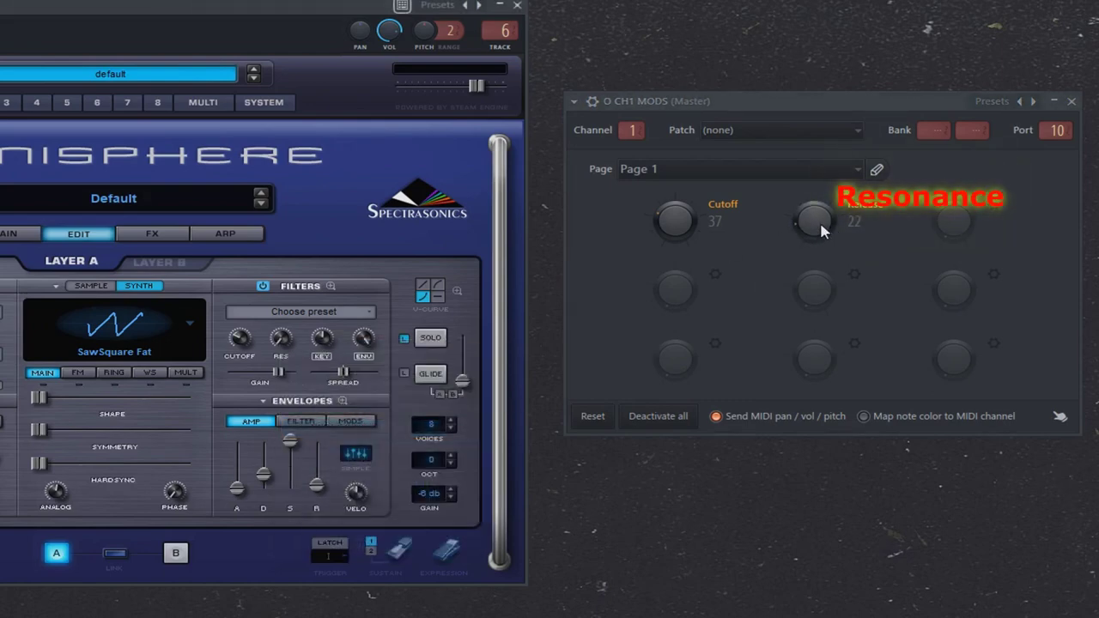
mouse_move(822, 224)
mouse_down()
mouse_move(814, 206)
mouse_move(816, 225)
mouse_up()
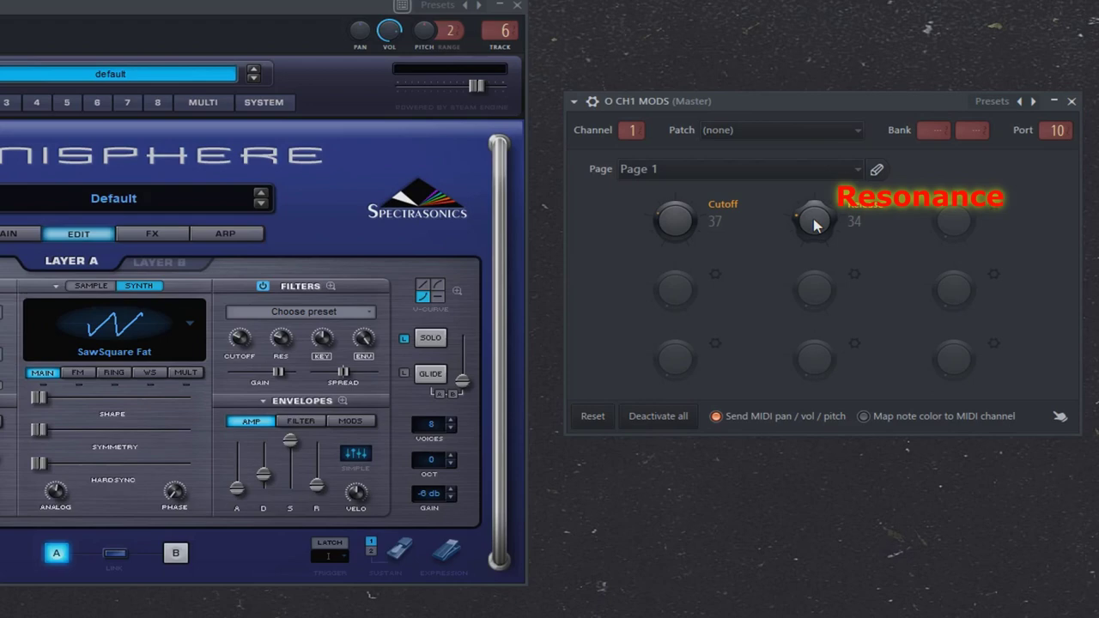
drag(815, 220, 814, 220)
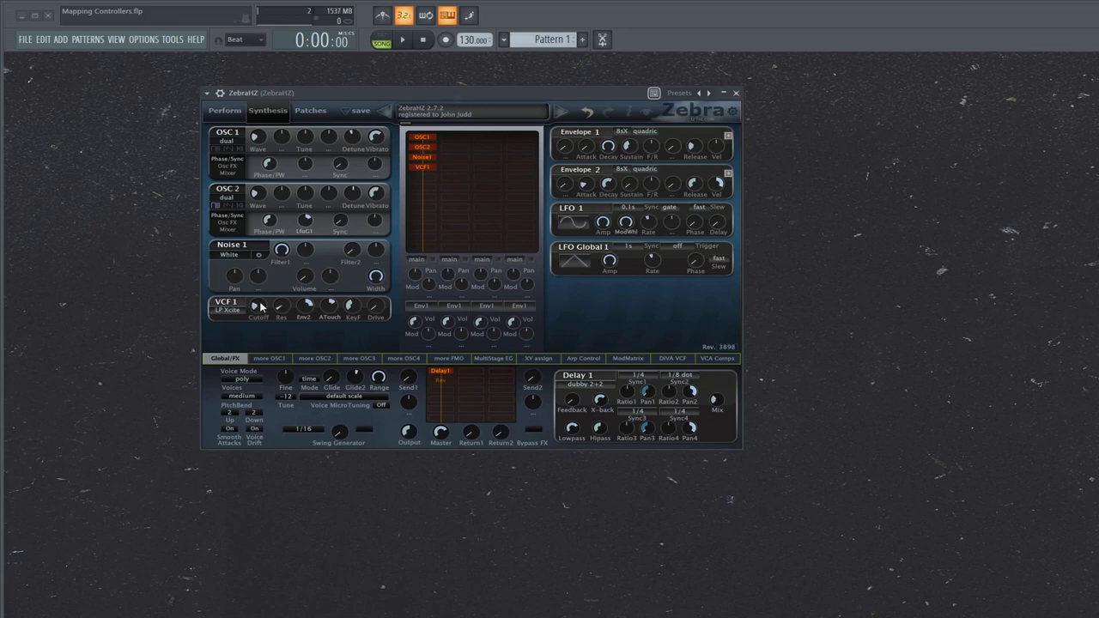
- Browse ZebraHZ's parameters, find VCF1: Cutoff and open its controller link settings
scroll(260, 305, down, 8)
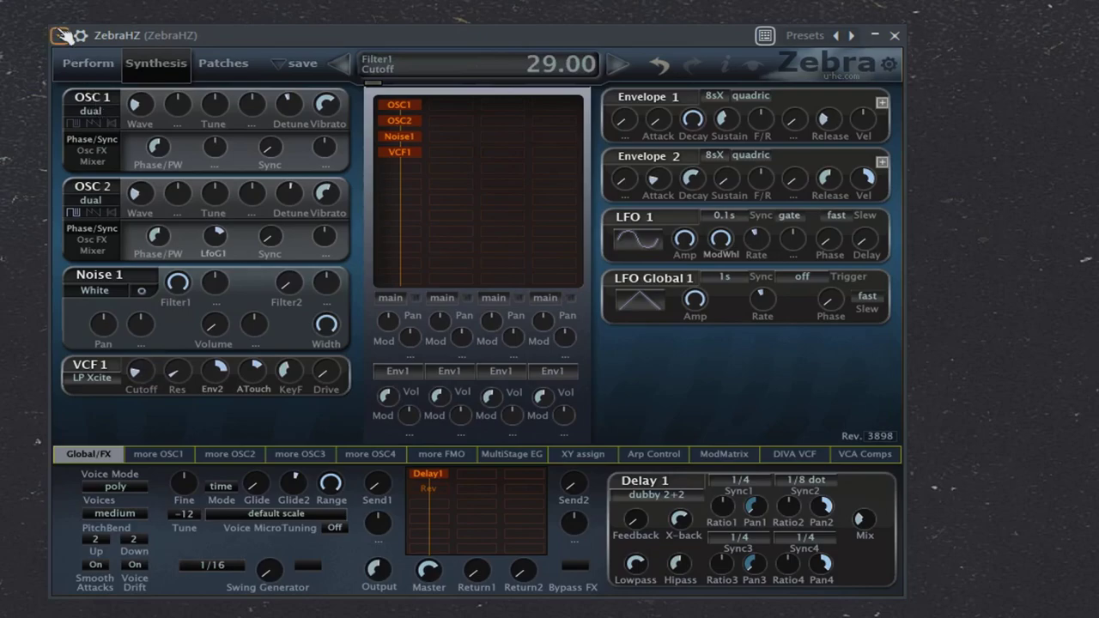
click(62, 34)
click(154, 255)
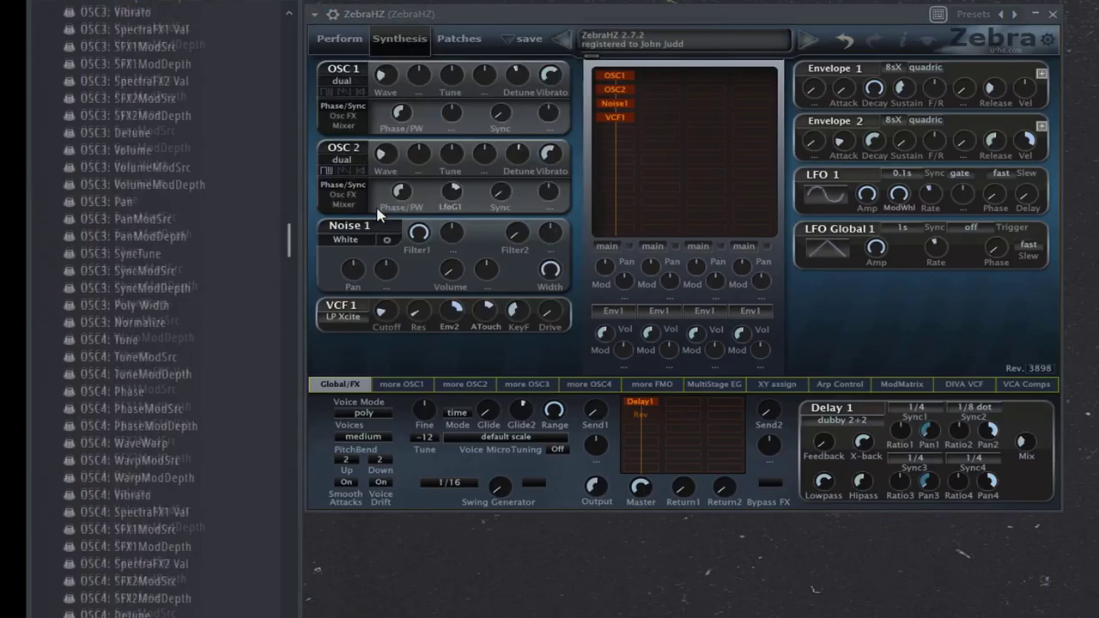
scroll(189, 386, down, 20)
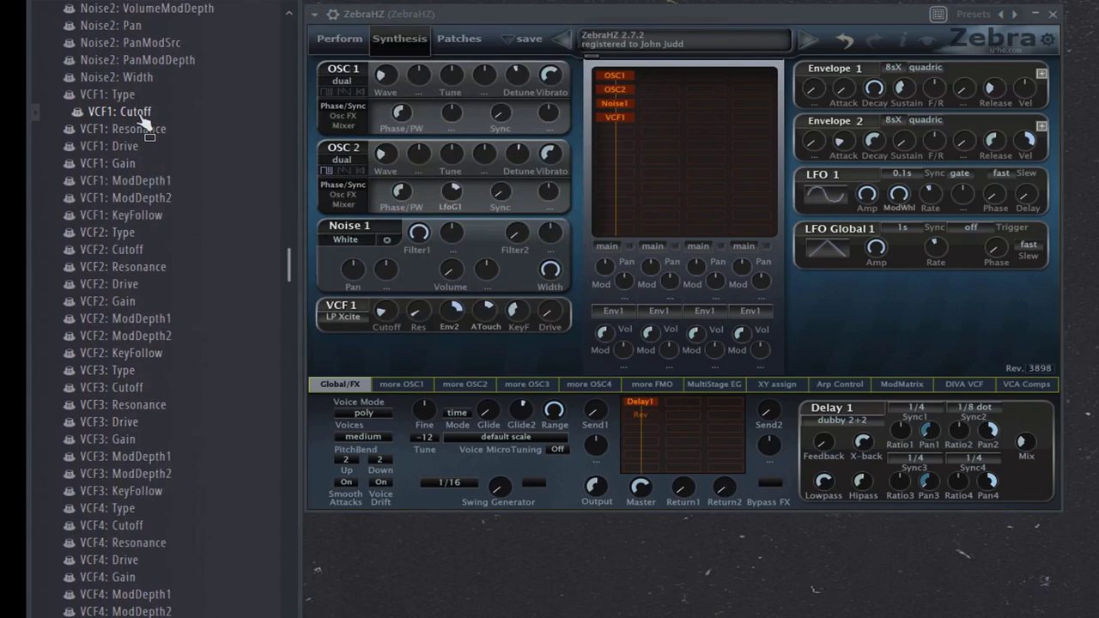
scroll(152, 318, up, 4)
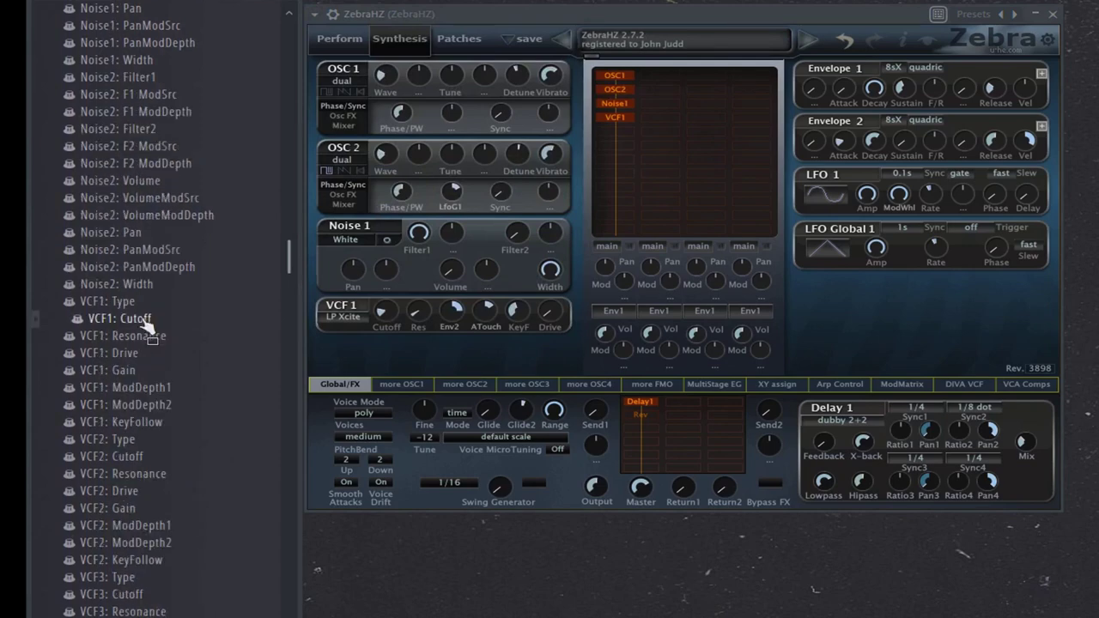
right_click(144, 320)
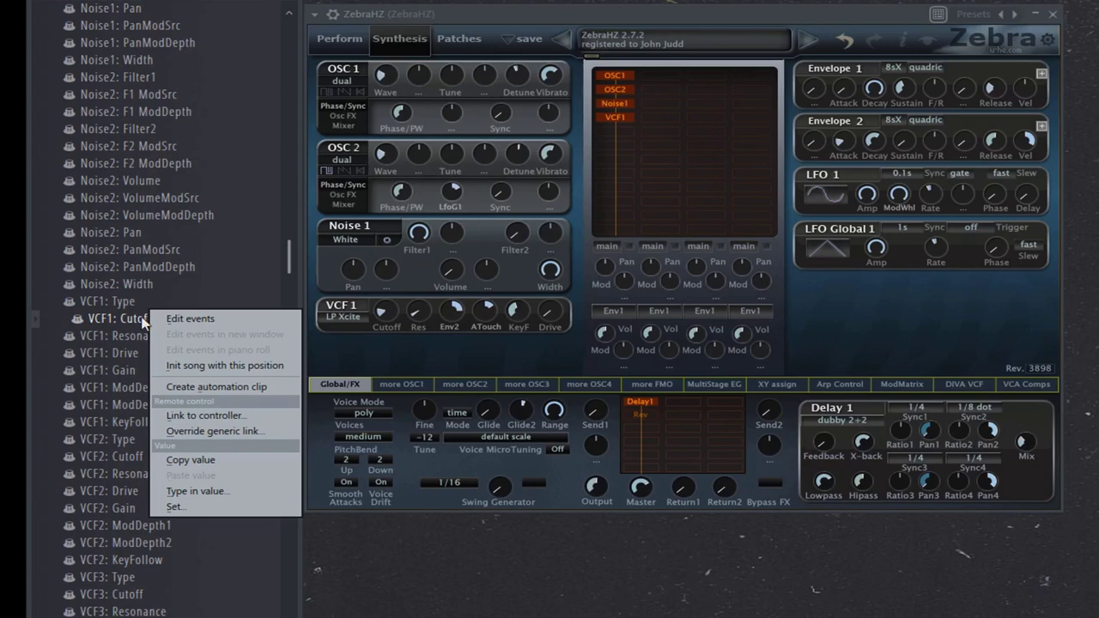
click(221, 415)
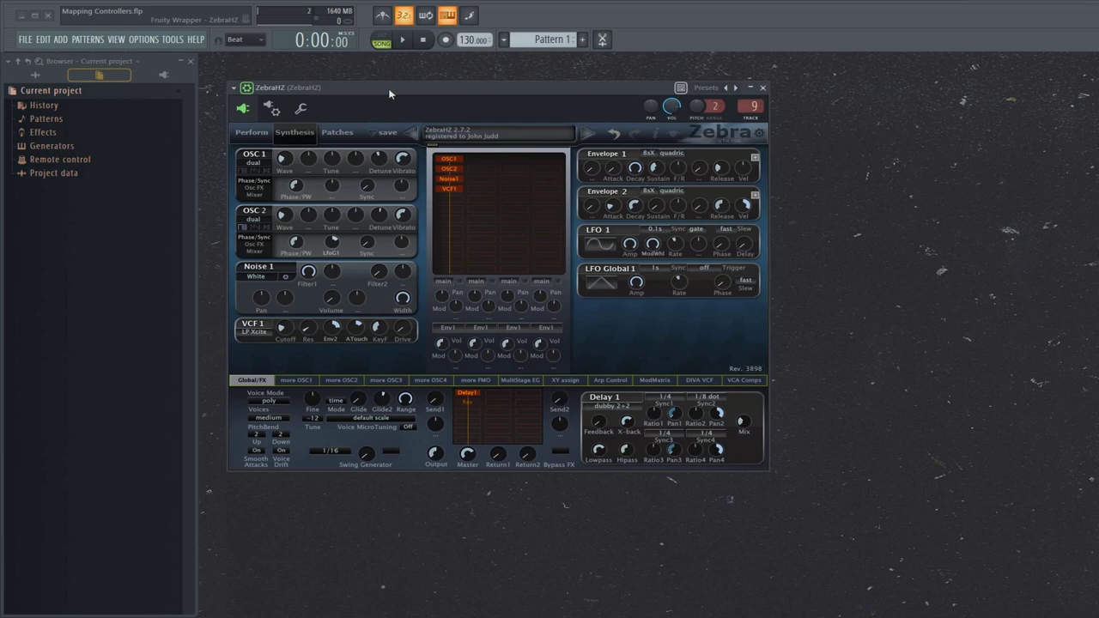
- Lower ZebraHZ's VCF1 cutoff to about 26.43 and reopen the controller link settings for VCF1: Cutoff from its browsed parameters
click(284, 330)
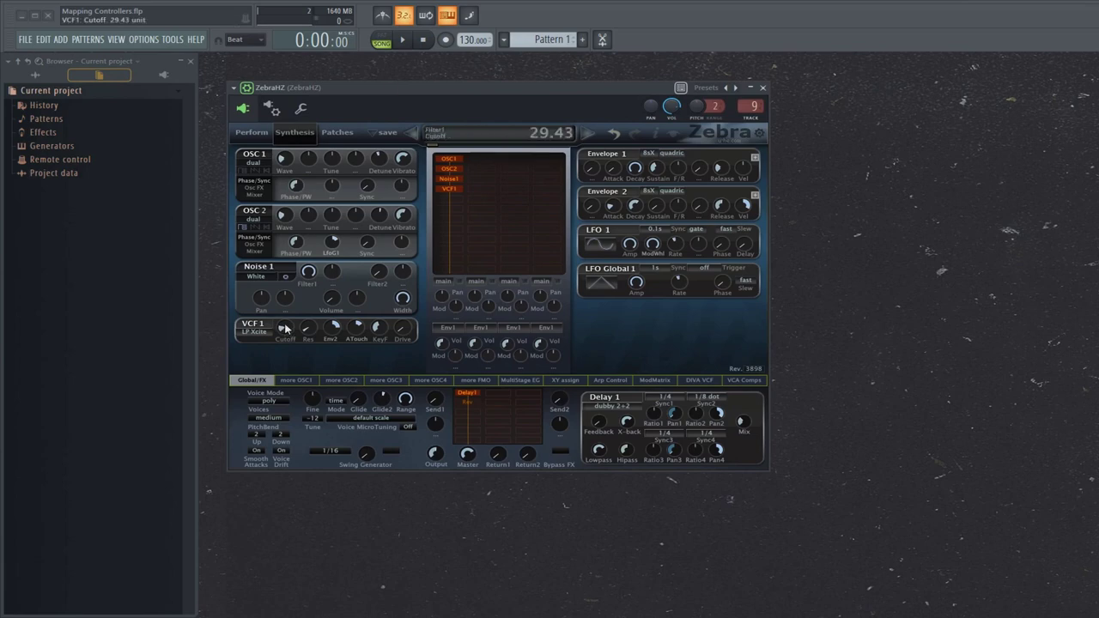
scroll(284, 329, down, 3)
click(232, 88)
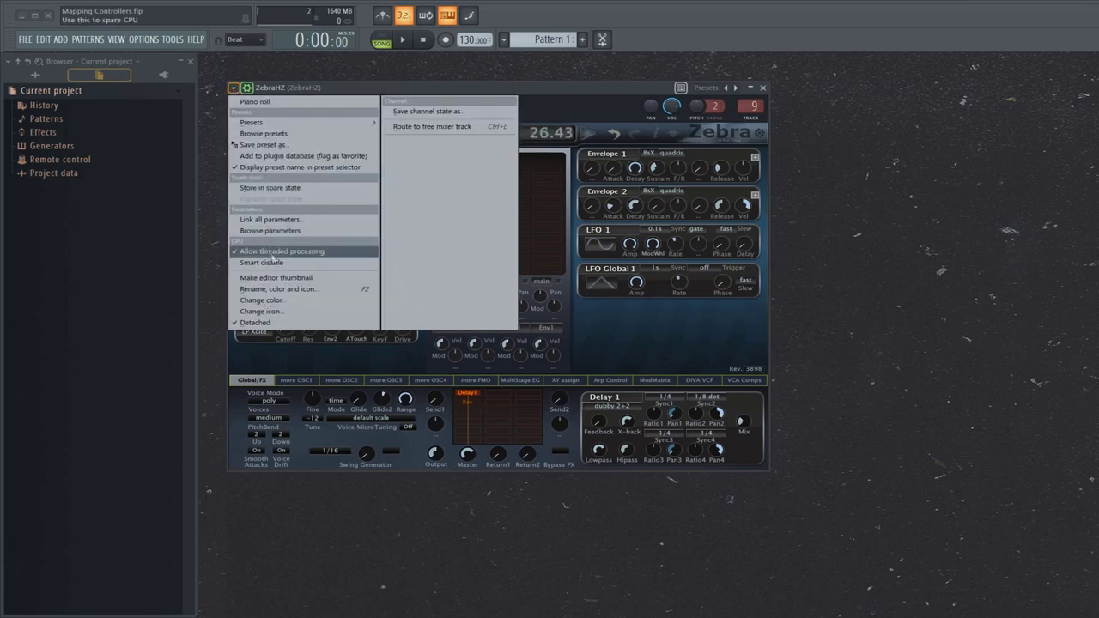
click(270, 230)
scroll(138, 305, down, 10)
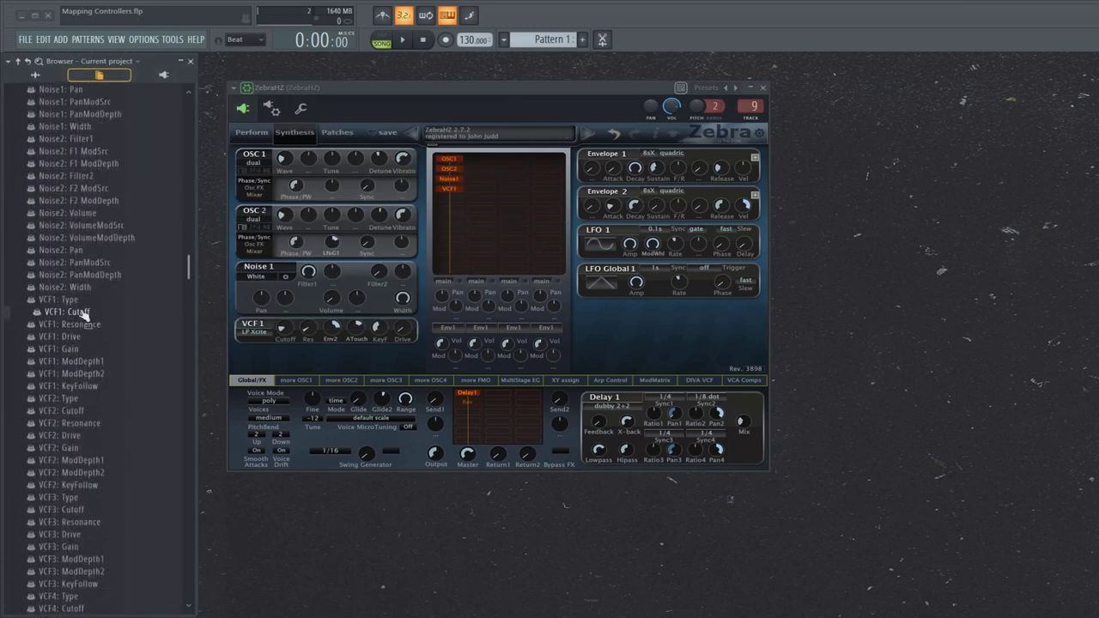
right_click(86, 312)
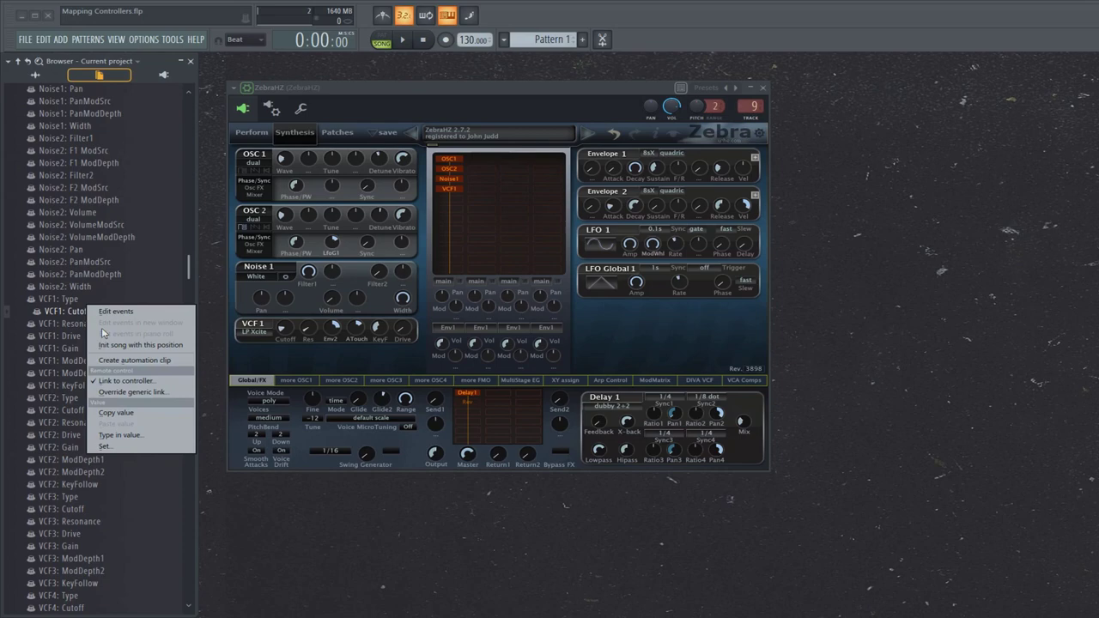
click(125, 380)
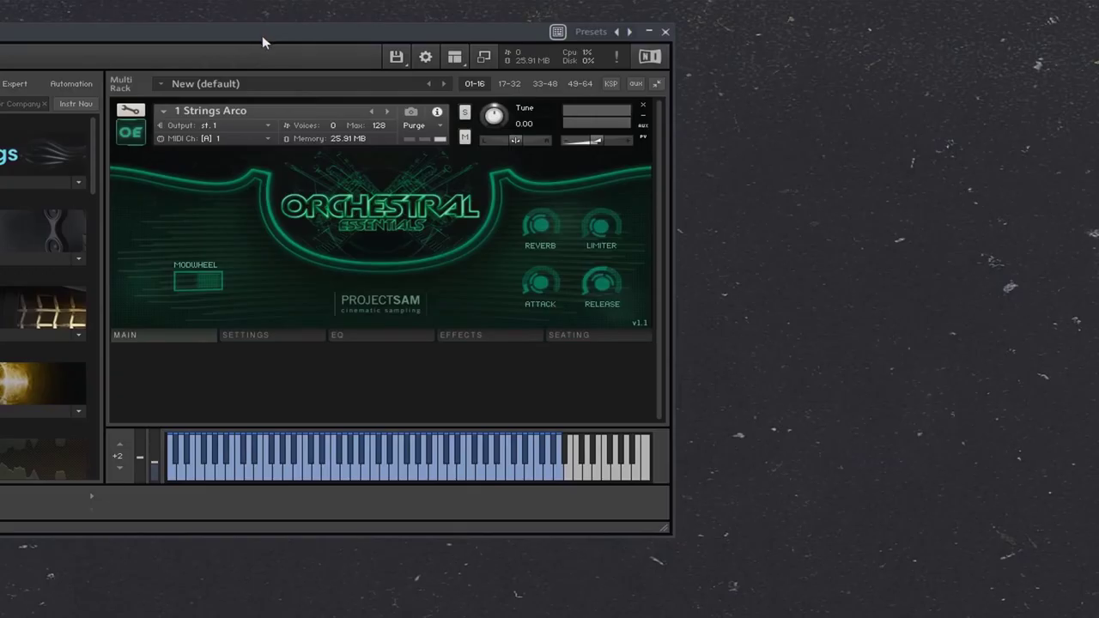
- Show the channel rack beside the open Kontakt instrument and select the Kontakt 5 channel
key(F6)
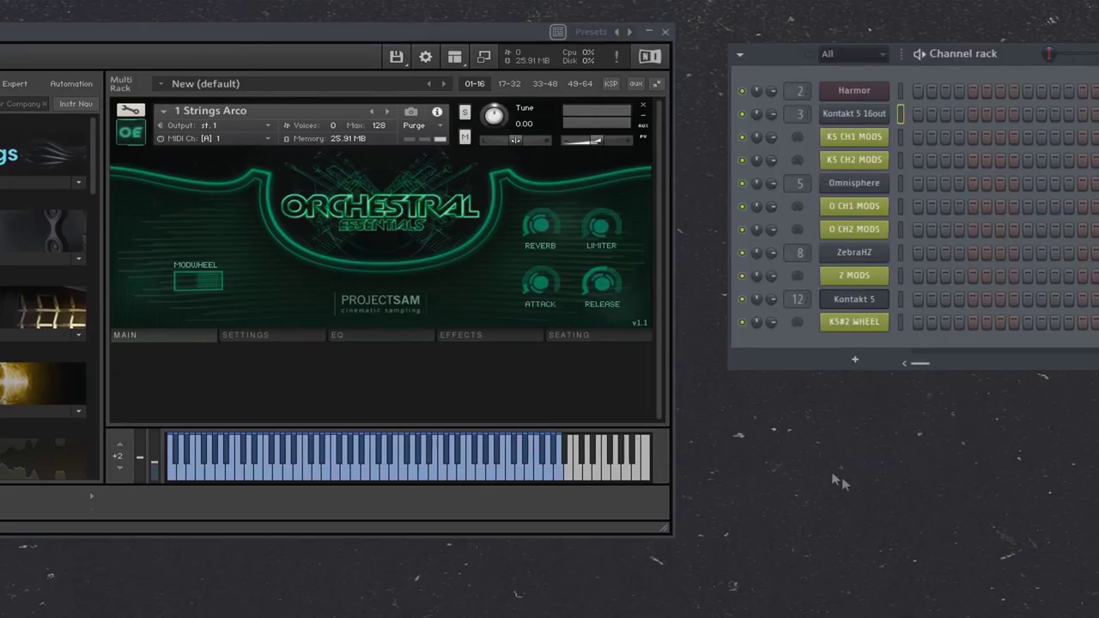
mouse_move(316, 32)
mouse_down()
mouse_move(299, 72)
mouse_move(314, 36)
mouse_up()
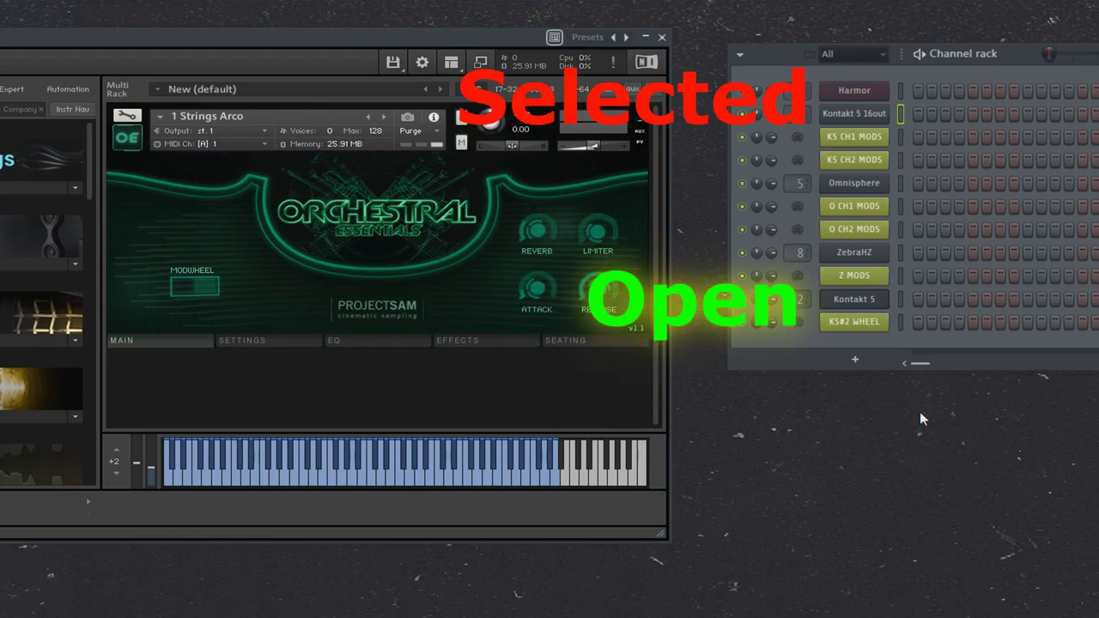
click(900, 300)
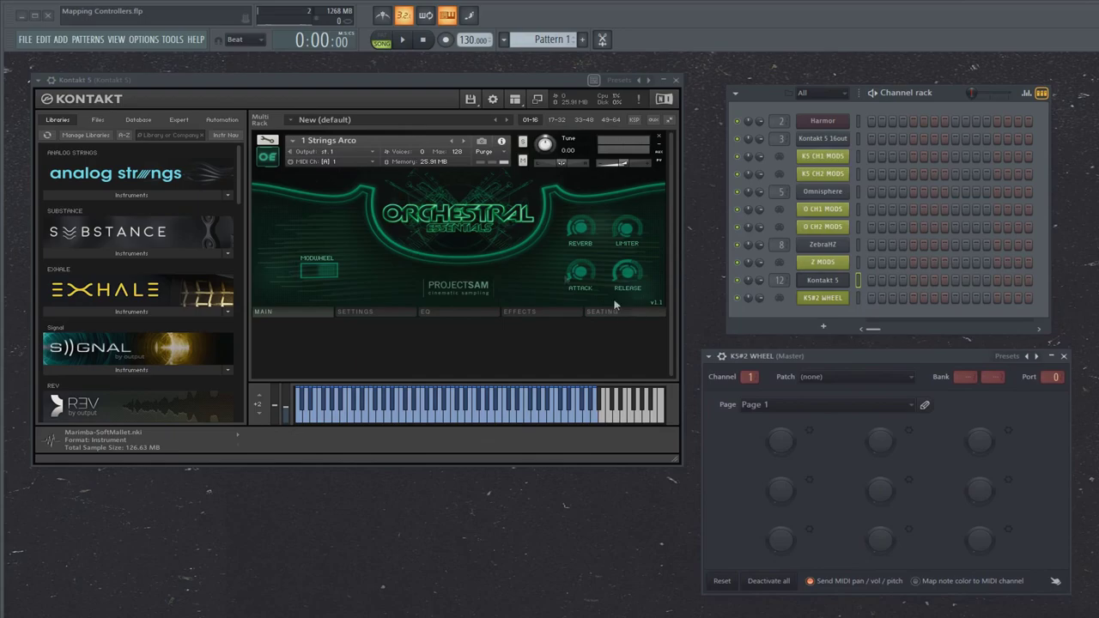
- Set Kontakt 5's MIDI input port to match port 19 of the K5#2 WHEEL channel and return to the instrument view
click(52, 79)
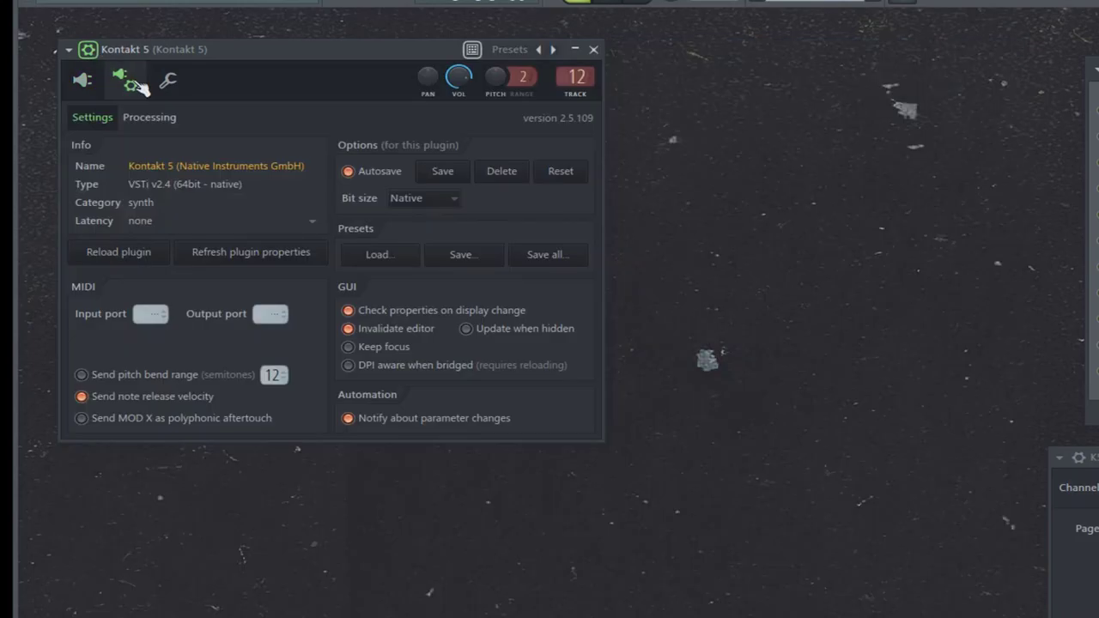
mouse_move(151, 314)
mouse_down()
mouse_move(151, 266)
mouse_move(151, 296)
mouse_up()
click(83, 79)
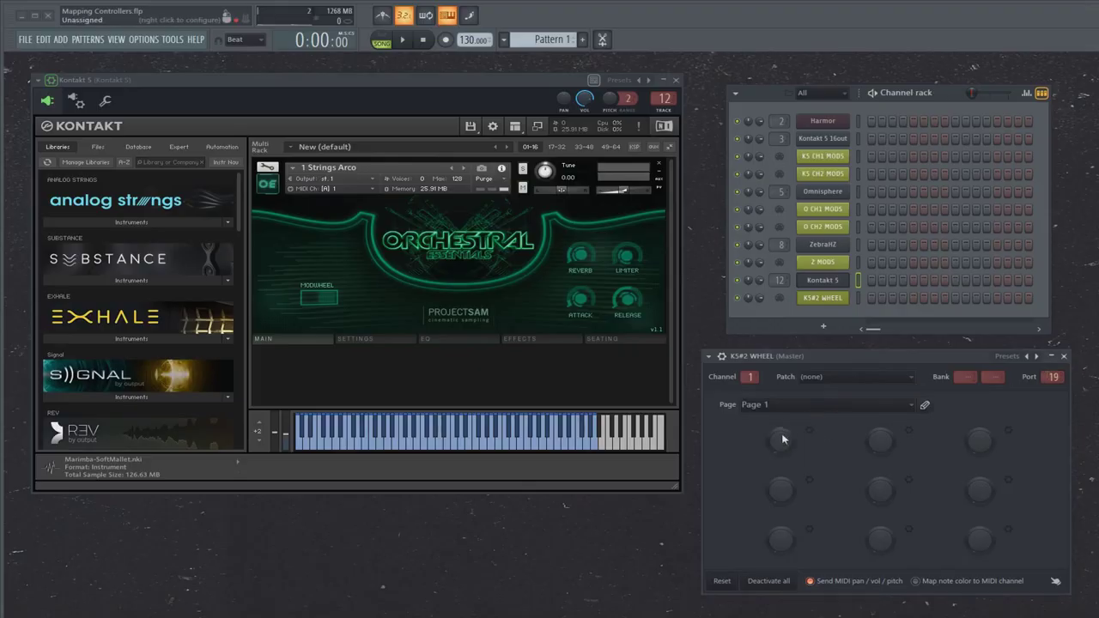
- Configure the first K5#2 WHEEL knob with the full name Wheel, controller CC 1 and a MIDI channel
right_click(782, 440)
click(807, 441)
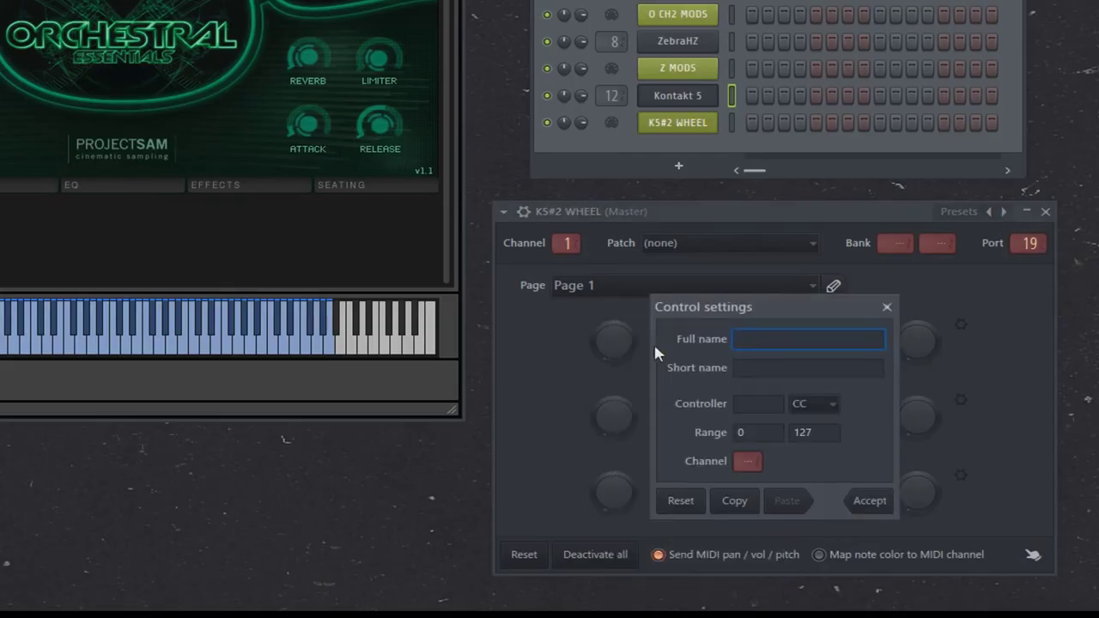
text(Wheel)
click(781, 408)
text(1)
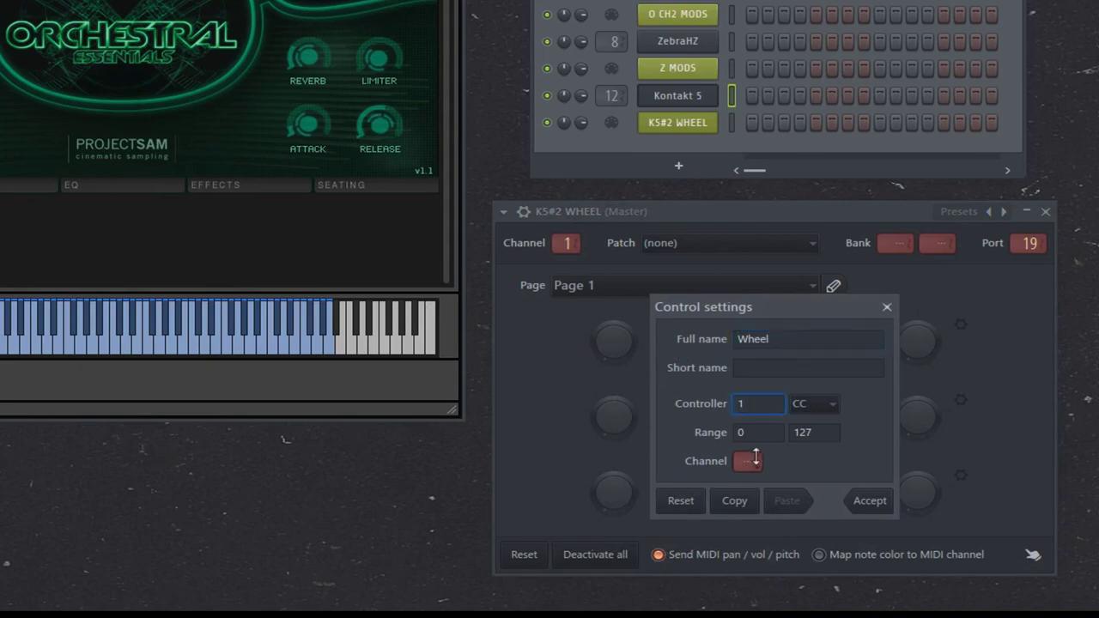
drag(754, 459, 754, 447)
click(870, 500)
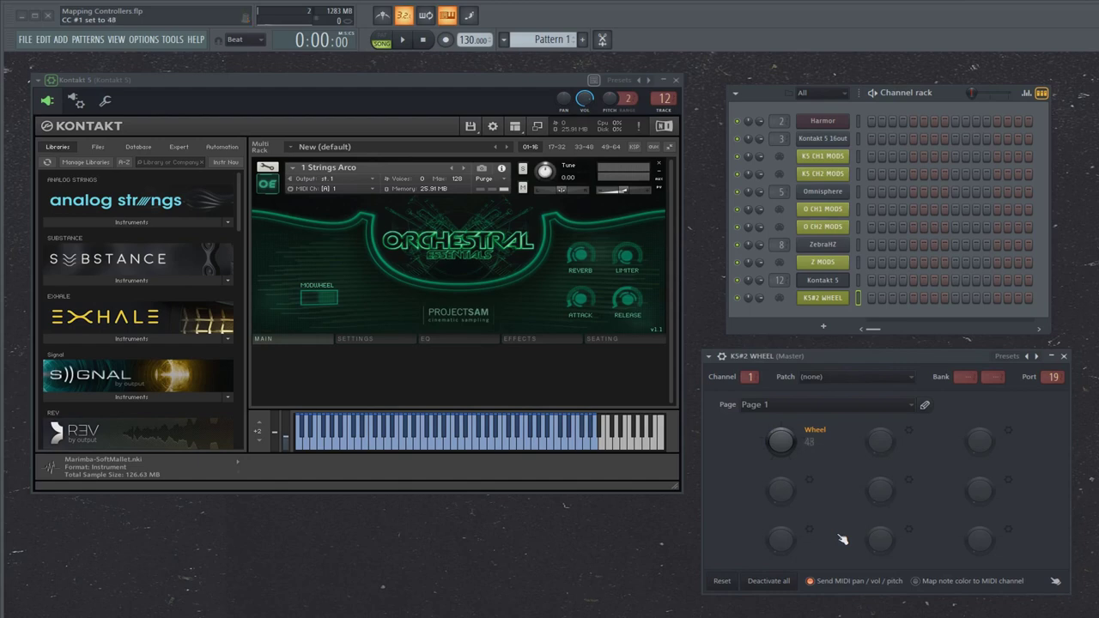
- Close Kontakt 5, show the playlist and create an automation clip for the K5#2 WHEEL channel's Wheel knob
click(676, 80)
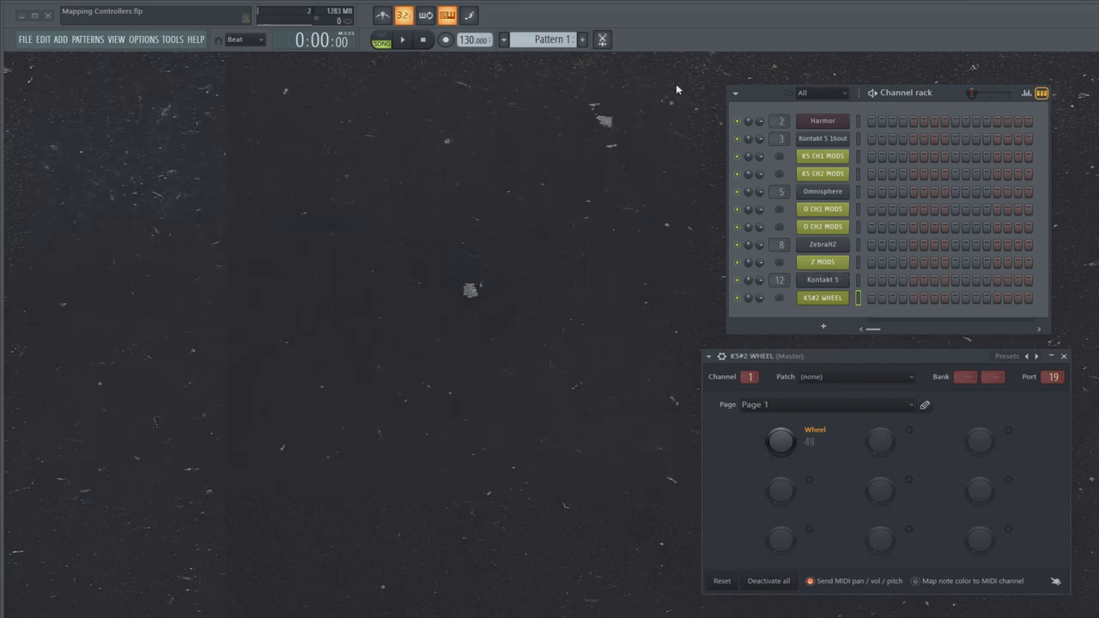
key(F5)
drag(904, 357, 717, 298)
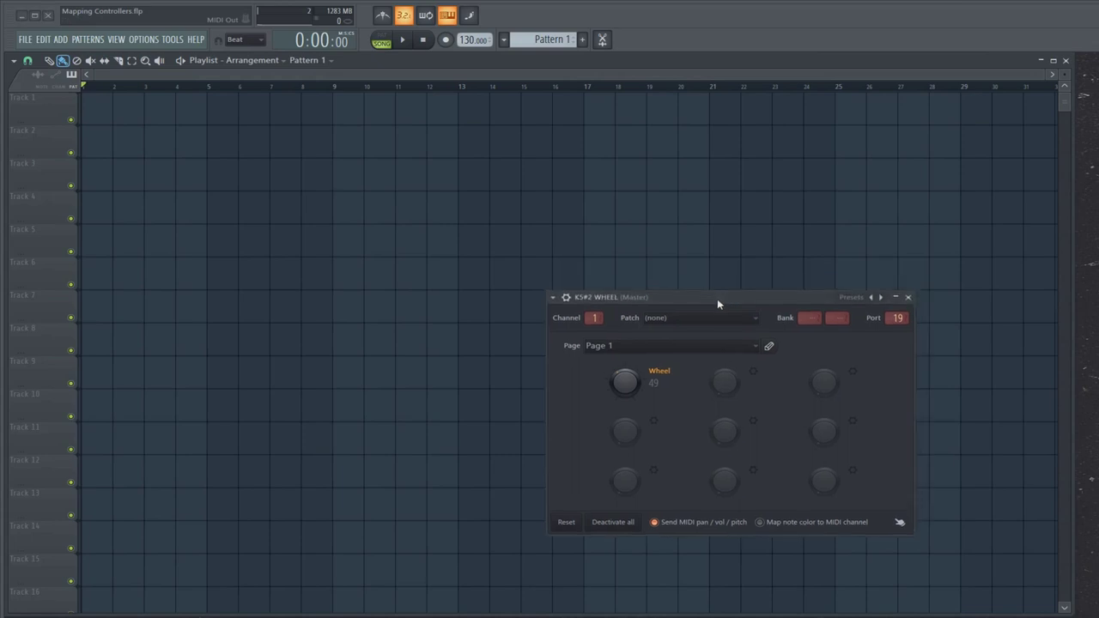
right_click(626, 379)
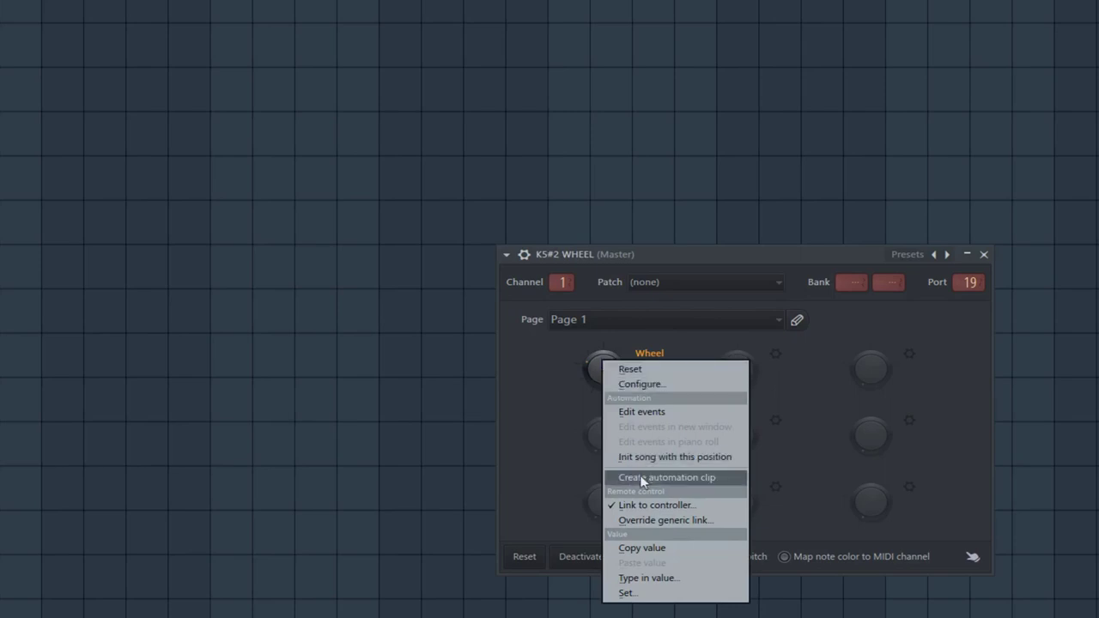
click(643, 478)
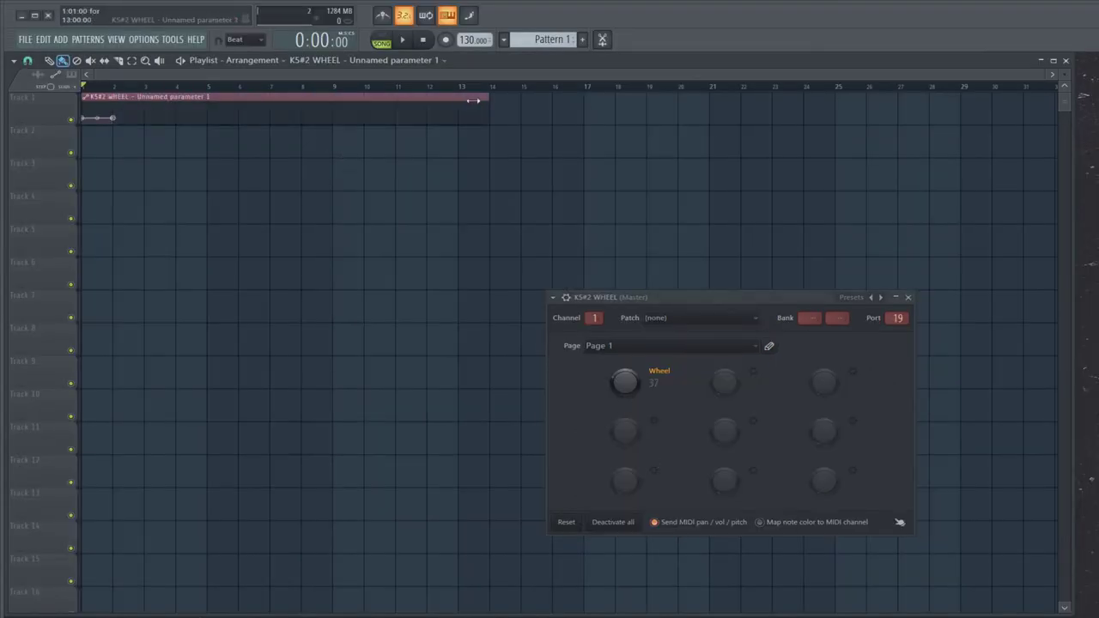
- Enlarge Track 1 and add automation points at bars 3, 4, 5 and 6, forming a peak, a dip and a final rise
drag(47, 122, 66, 201)
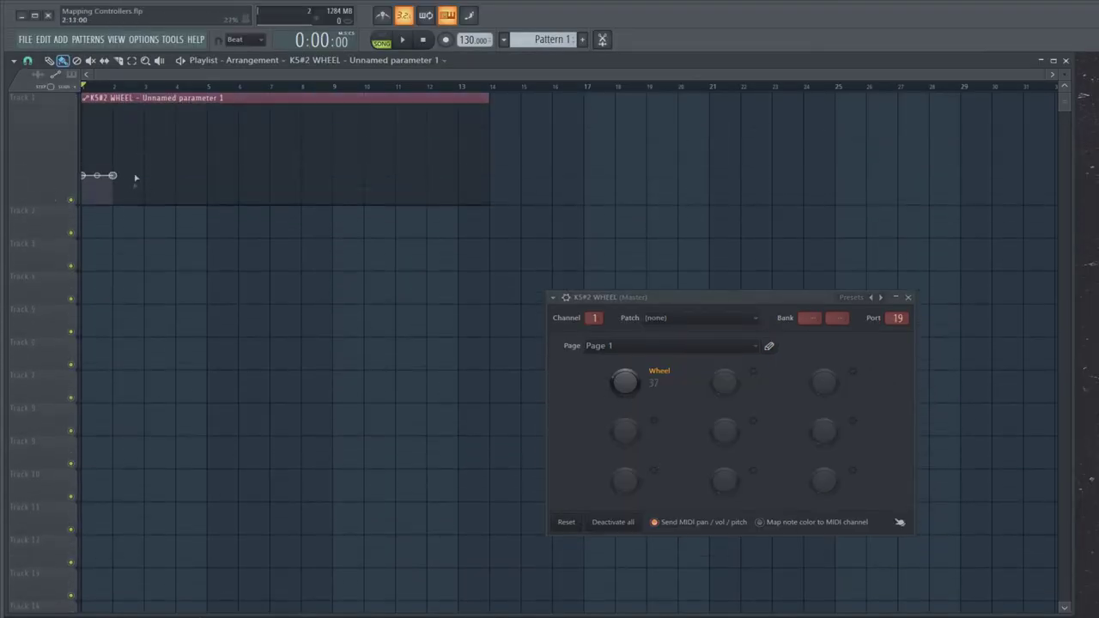
right_click(146, 138)
right_click(179, 175)
right_click(207, 191)
right_click(239, 145)
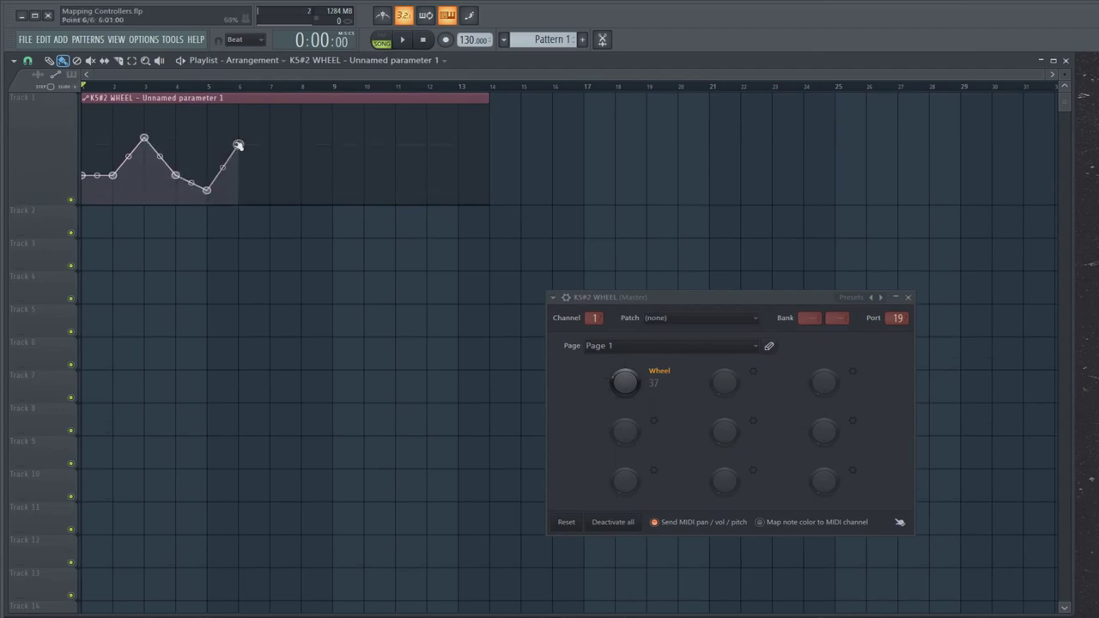
- Play the arrangement from bar 2 with the K5#2 WHEEL window moved clear of the clip to check the Wheel automation, and stop playback
click(115, 86)
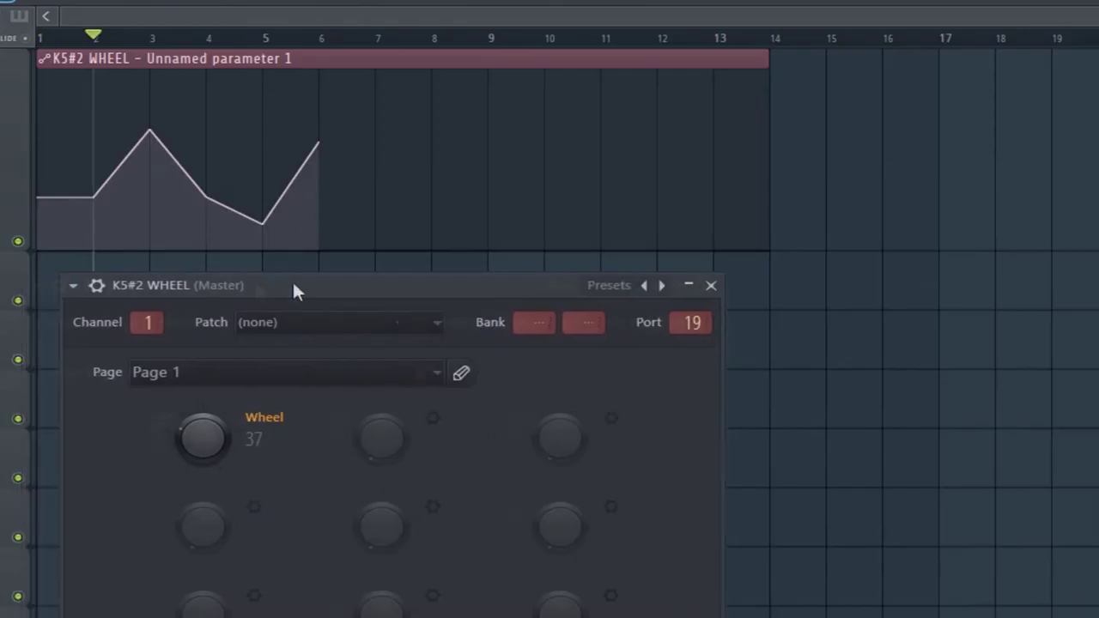
drag(293, 288, 370, 284)
key(space)
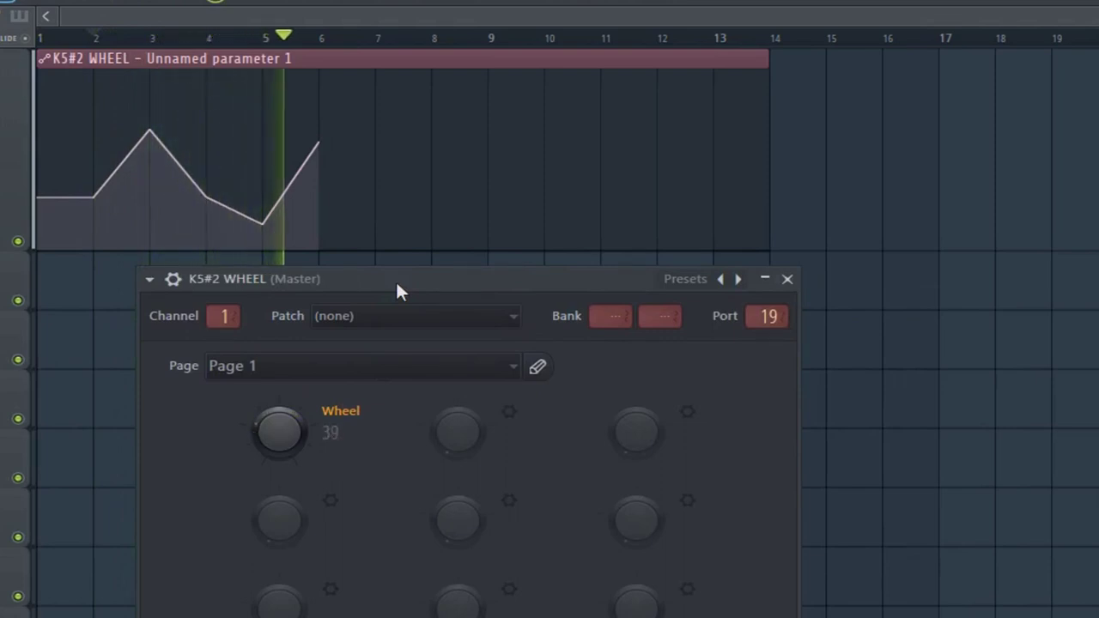
key(space)
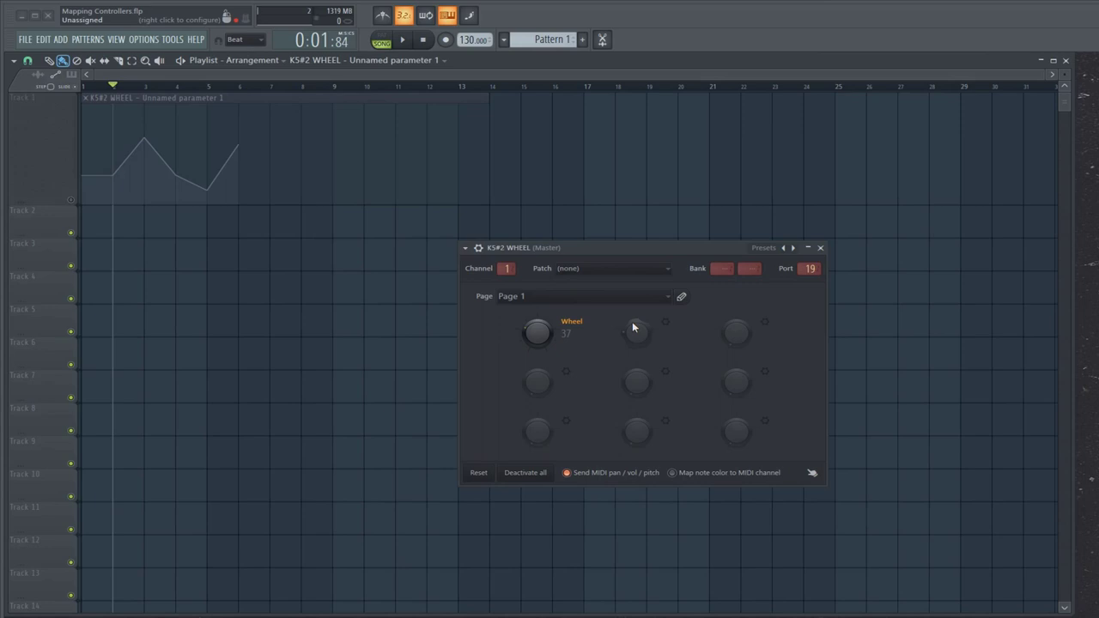
drag(642, 250, 598, 269)
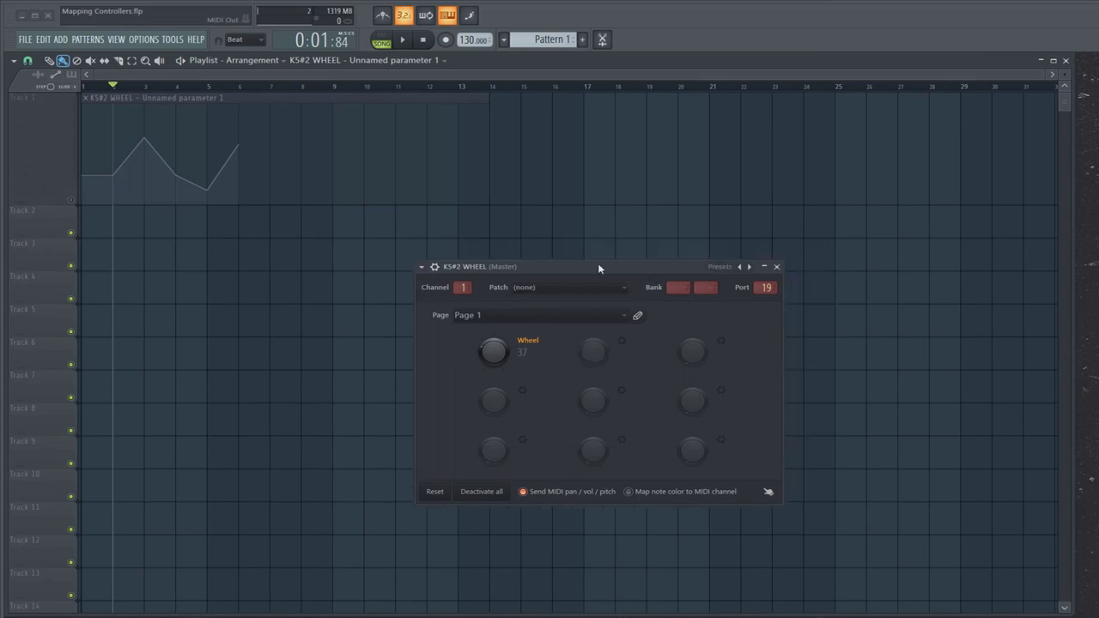